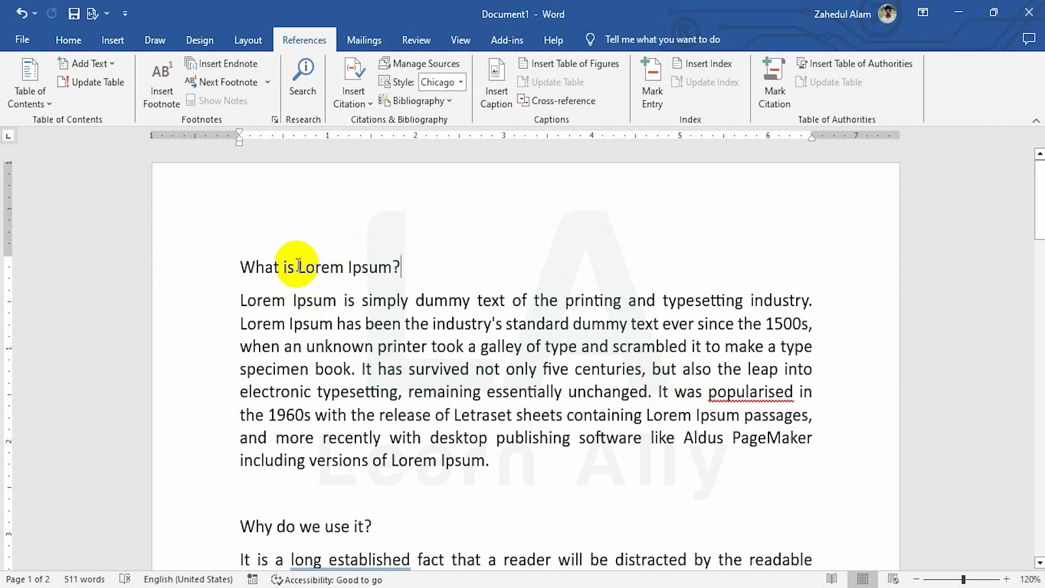
Mark all occurrences of "Lorem Ipsum" as index entries, starting from the first heading, and review the marks throughout the document
drag(297, 267, 384, 264)
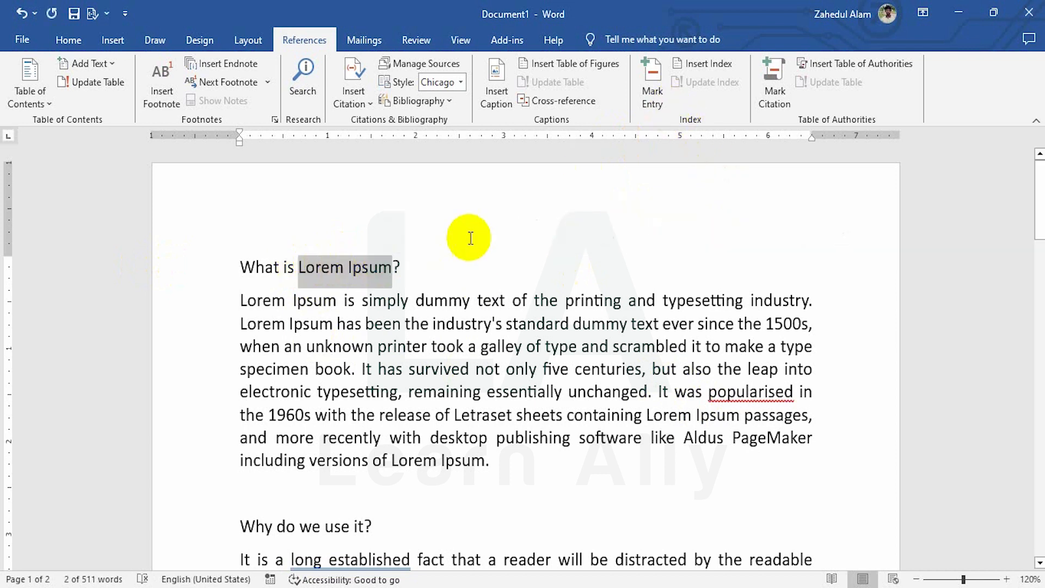
click(658, 86)
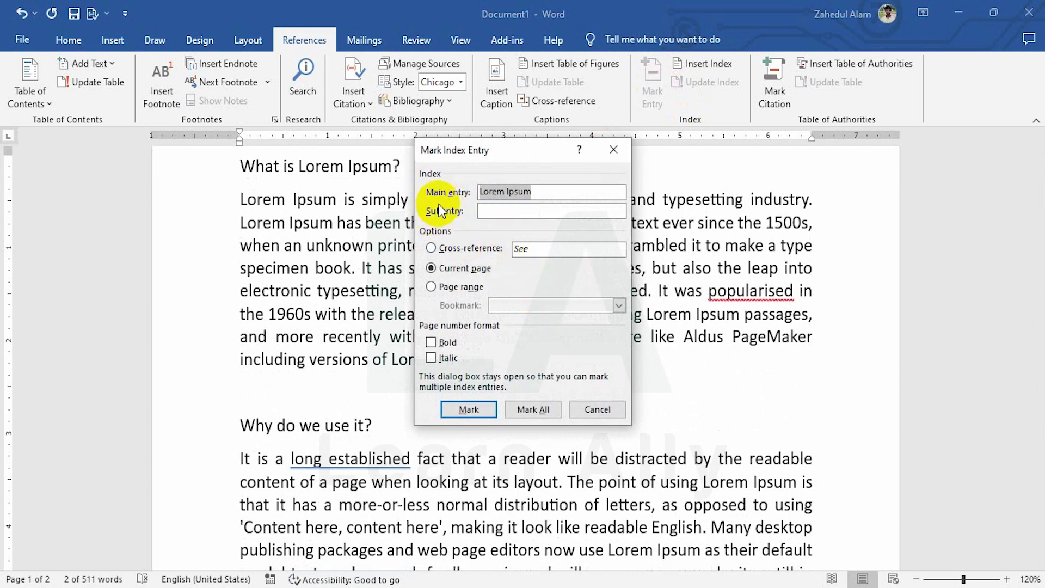
click(530, 410)
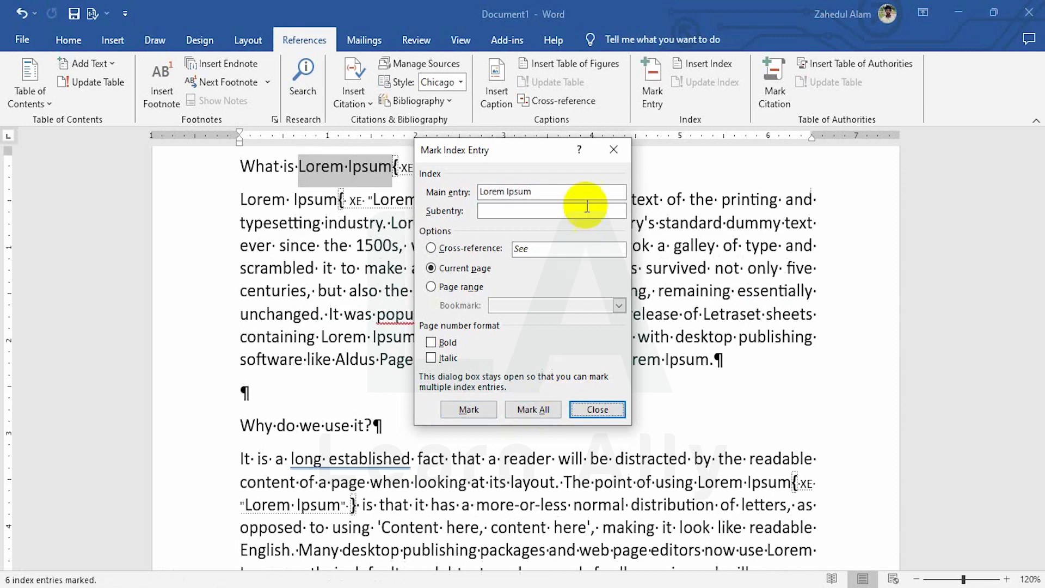
drag(554, 158, 784, 136)
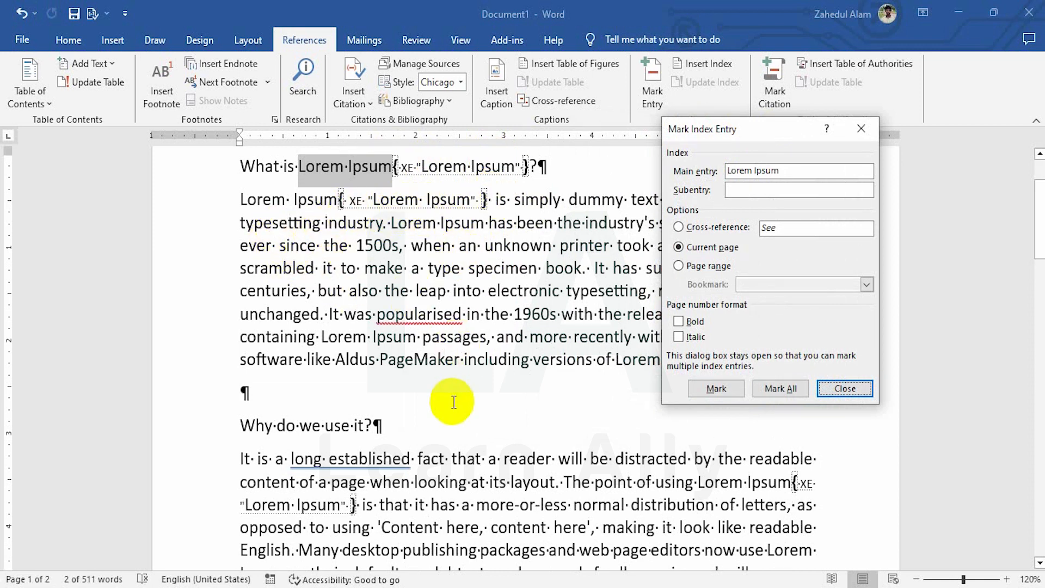
scroll(453, 401, down, 5)
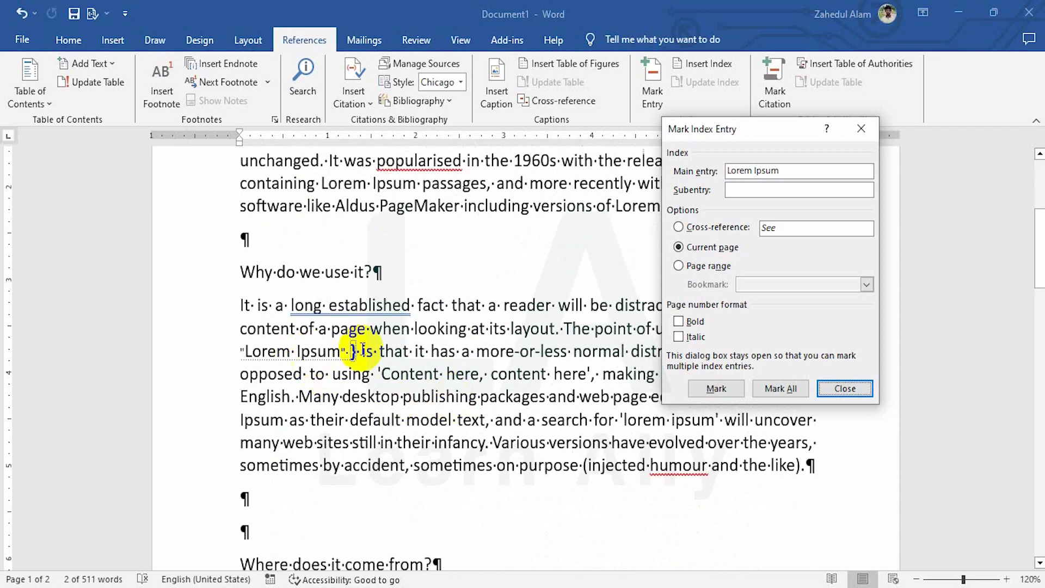
scroll(461, 452, down, 8)
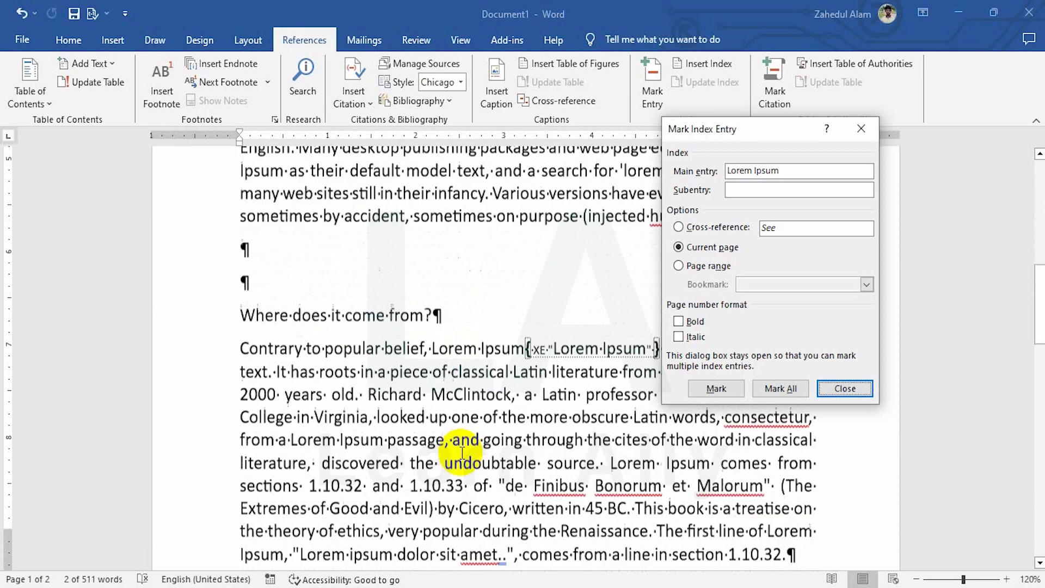
scroll(461, 452, down, 15)
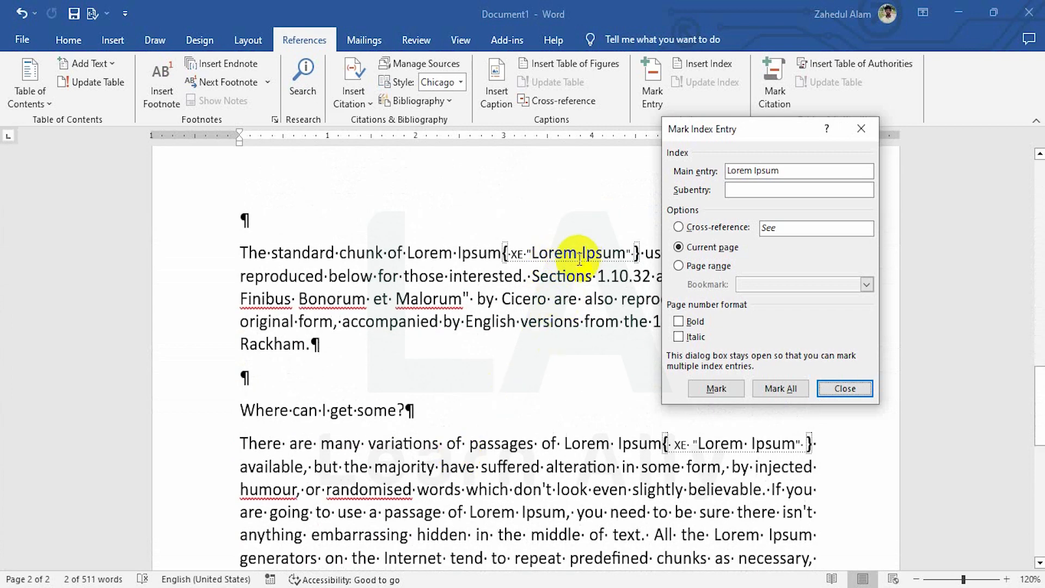
scroll(528, 368, up, 20)
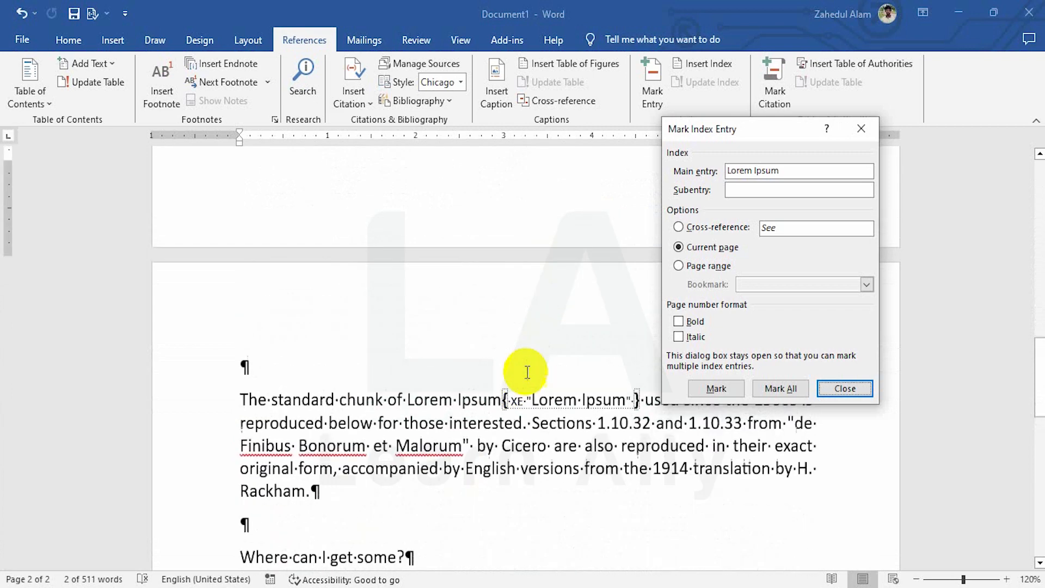
scroll(528, 374, up, 8)
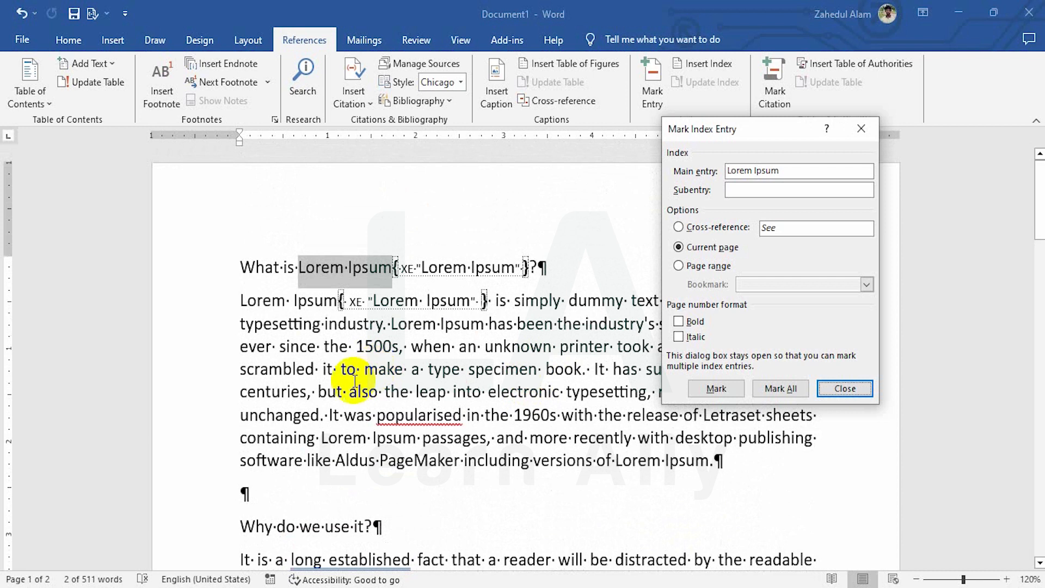
Mark the word "unknown" in the first paragraph as an index entry with the subentry "strange"
click(520, 350)
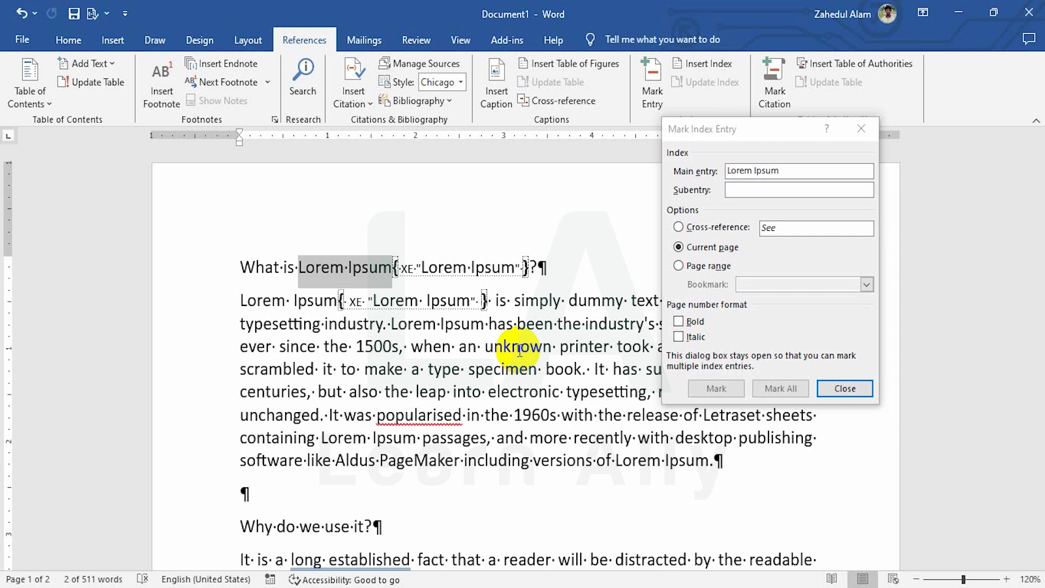
click(521, 348)
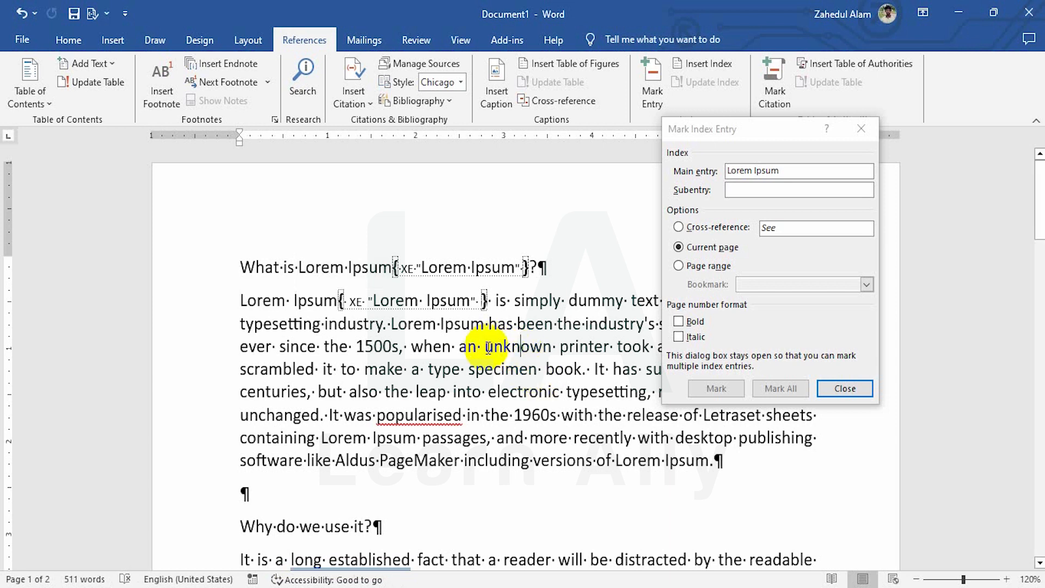
drag(488, 347, 551, 346)
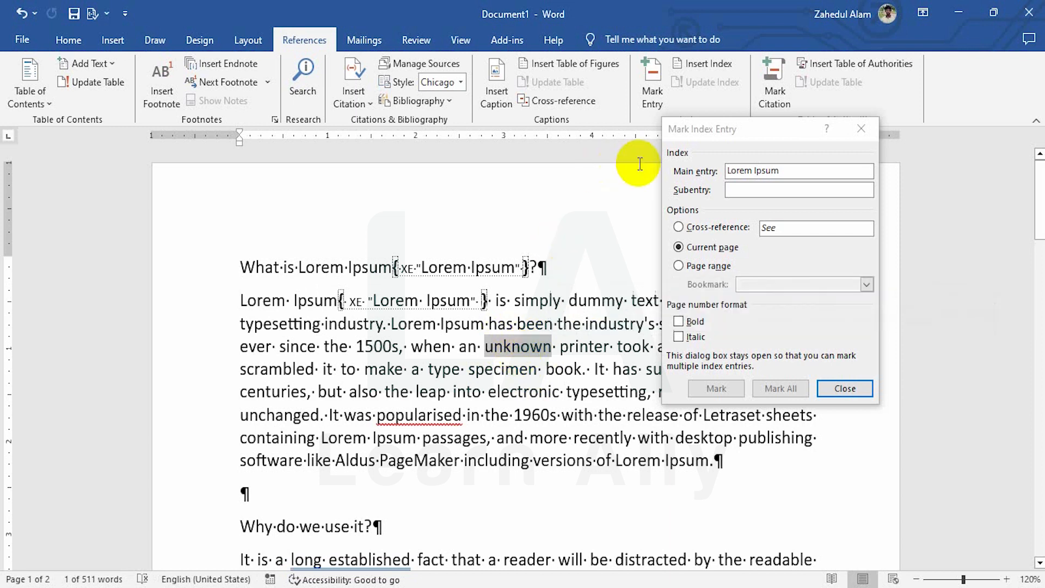
click(719, 138)
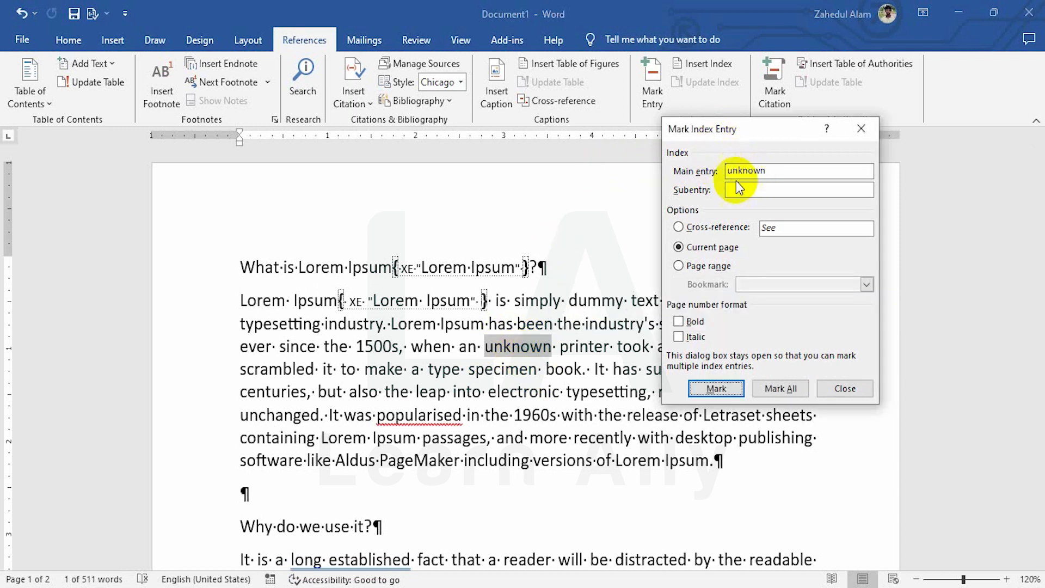
click(657, 371)
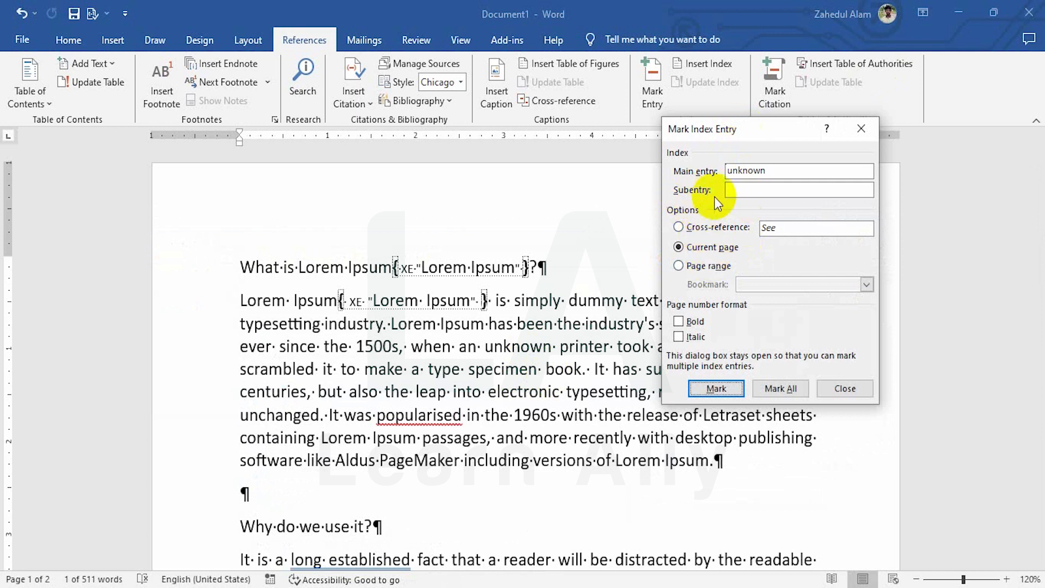
click(748, 192)
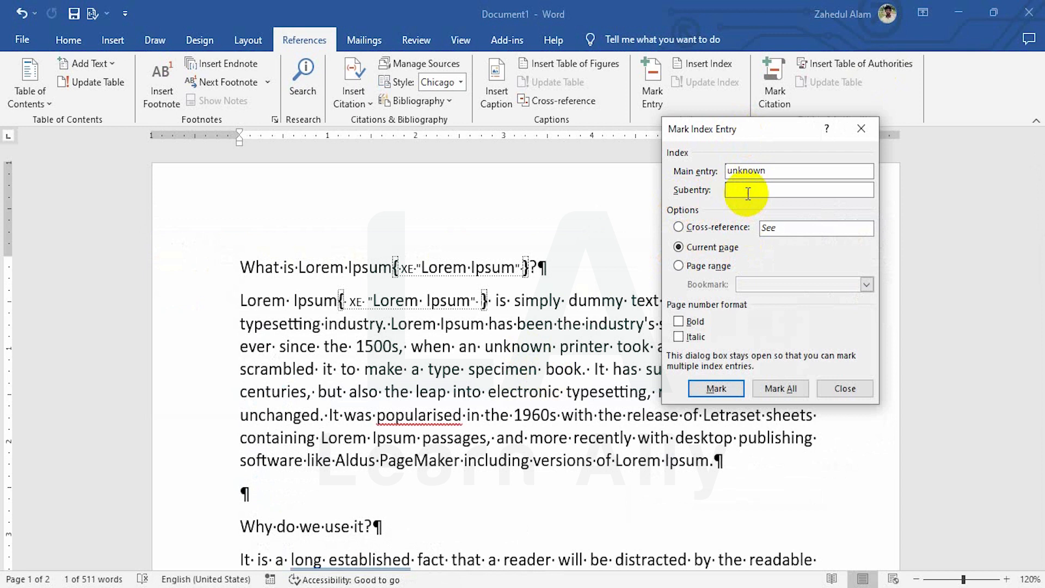
text(strange)
click(718, 388)
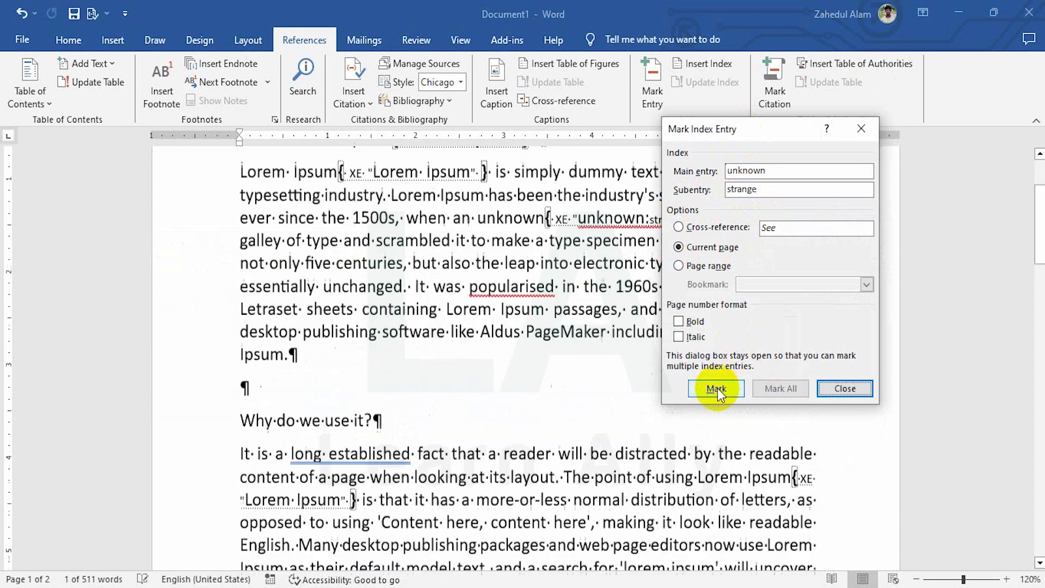
drag(724, 137, 736, 298)
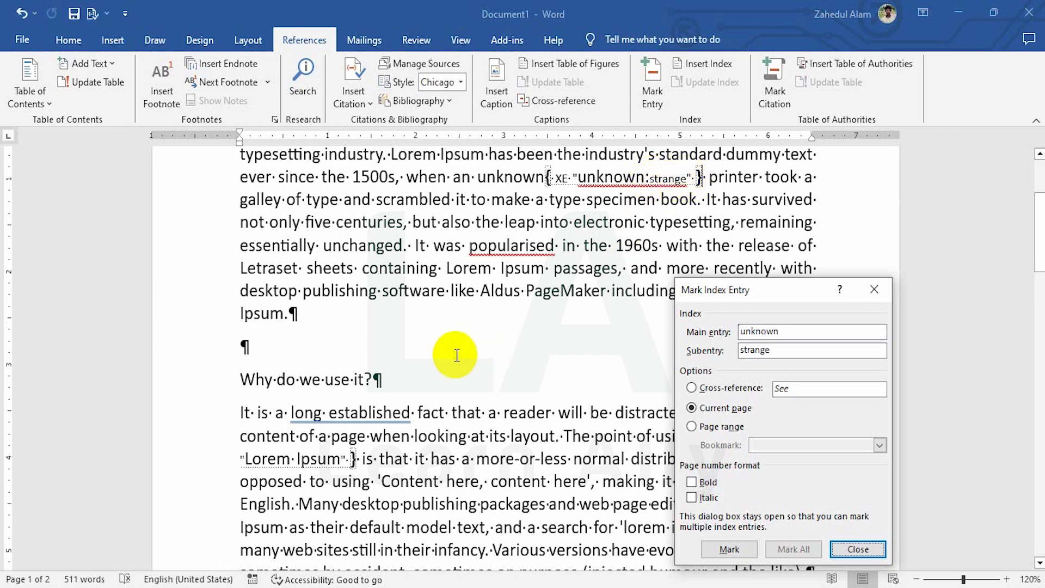
Mark all occurrences of "BC", found under "Where does it come from?", as index entries with the subentry "before Christ"
scroll(460, 354, down, 3)
scroll(456, 354, down, 4)
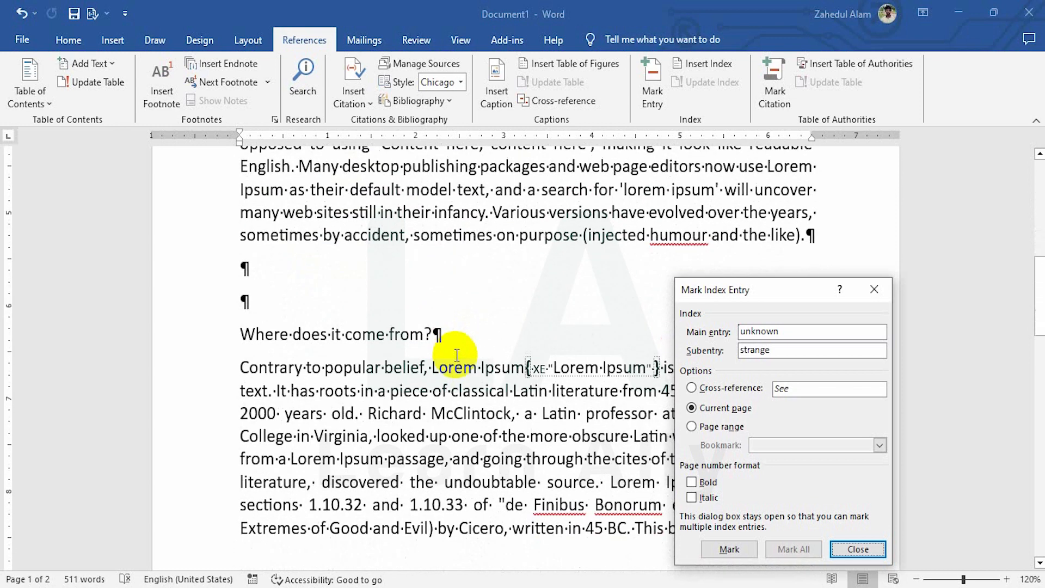
scroll(457, 355, down, 6)
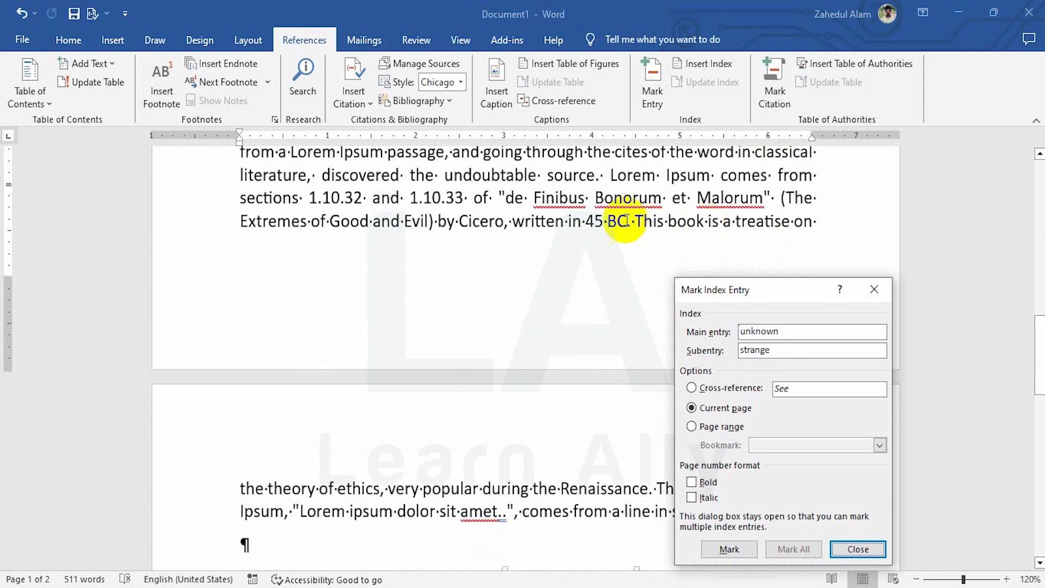
click(609, 221)
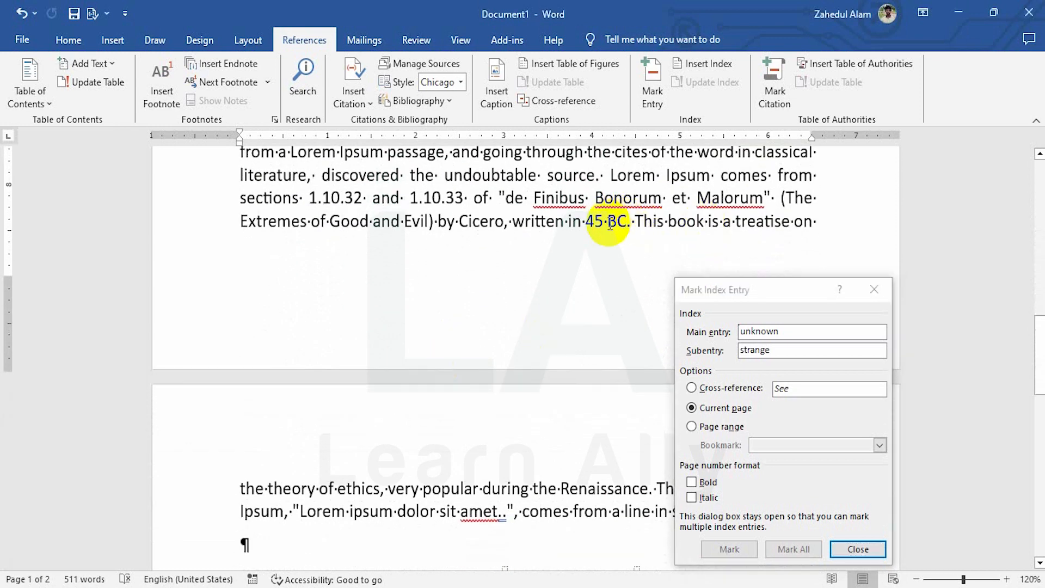
drag(608, 221, 625, 220)
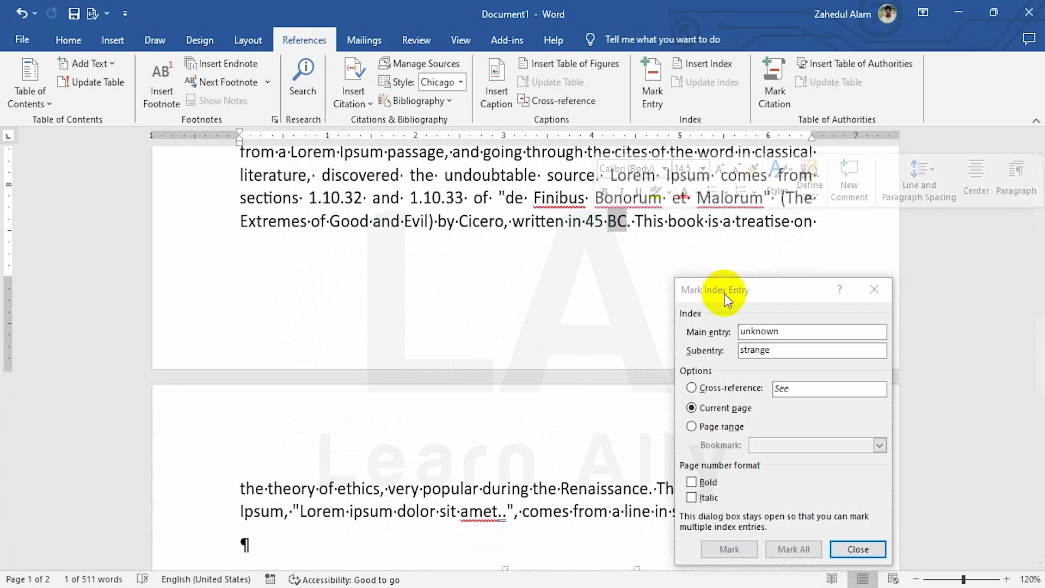
drag(725, 297, 726, 174)
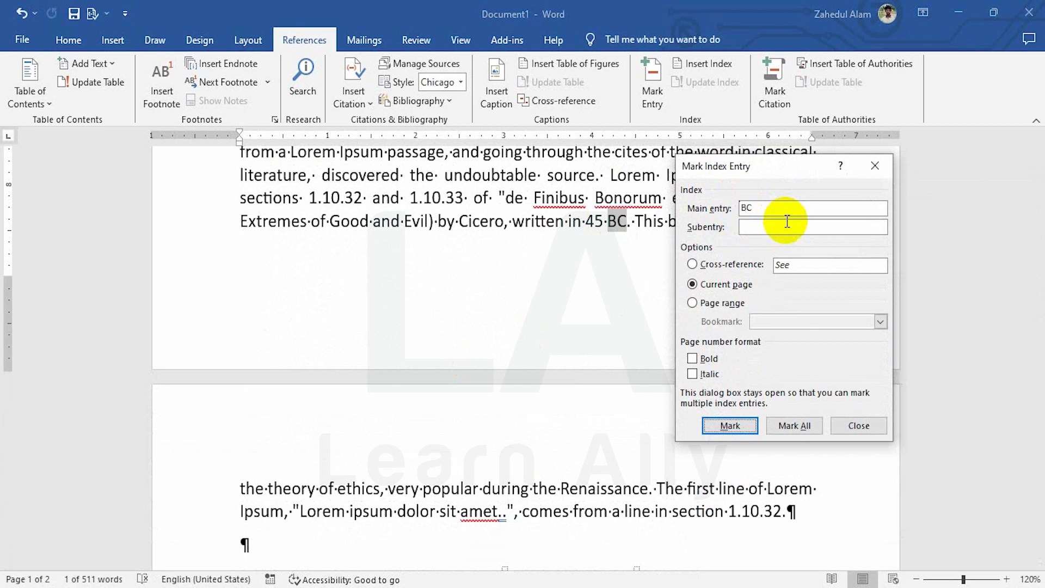
click(743, 170)
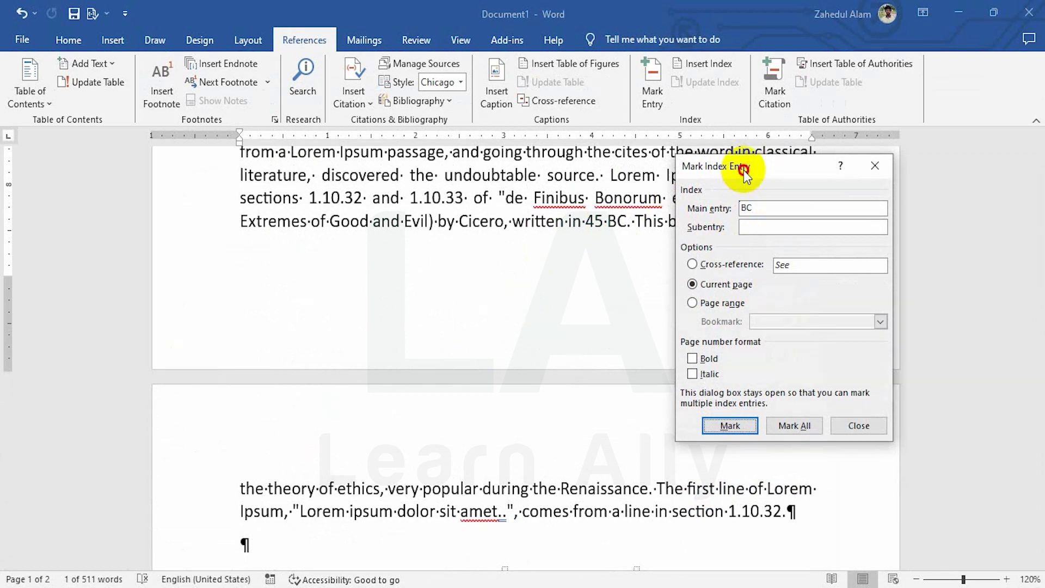
click(775, 229)
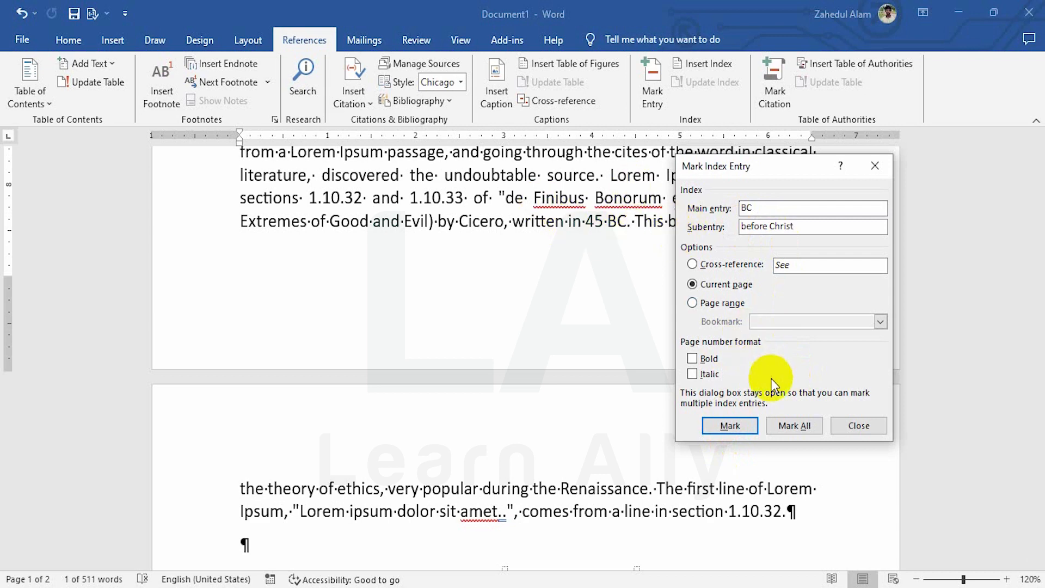
click(791, 427)
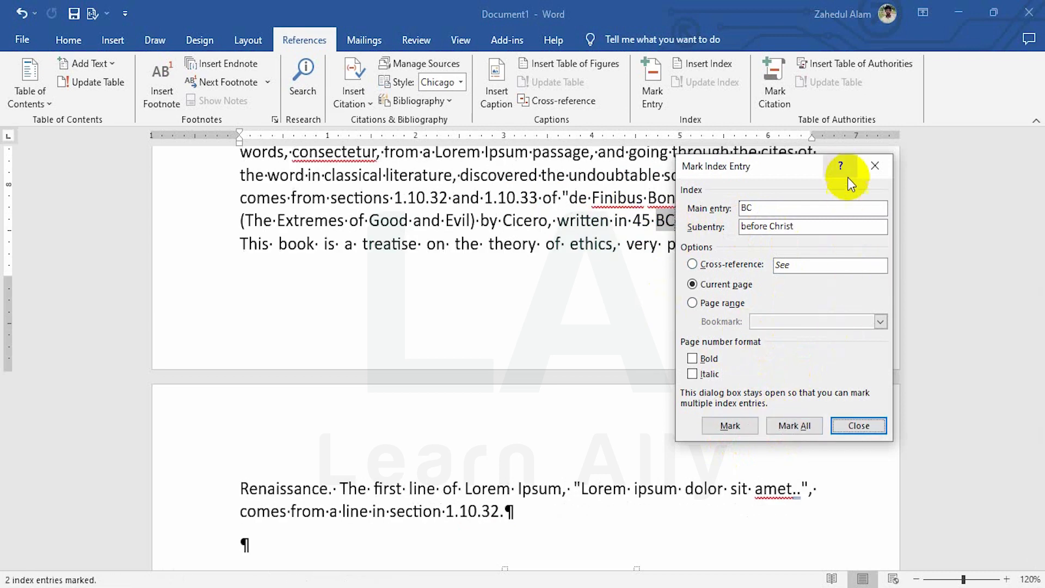
drag(796, 170, 444, 149)
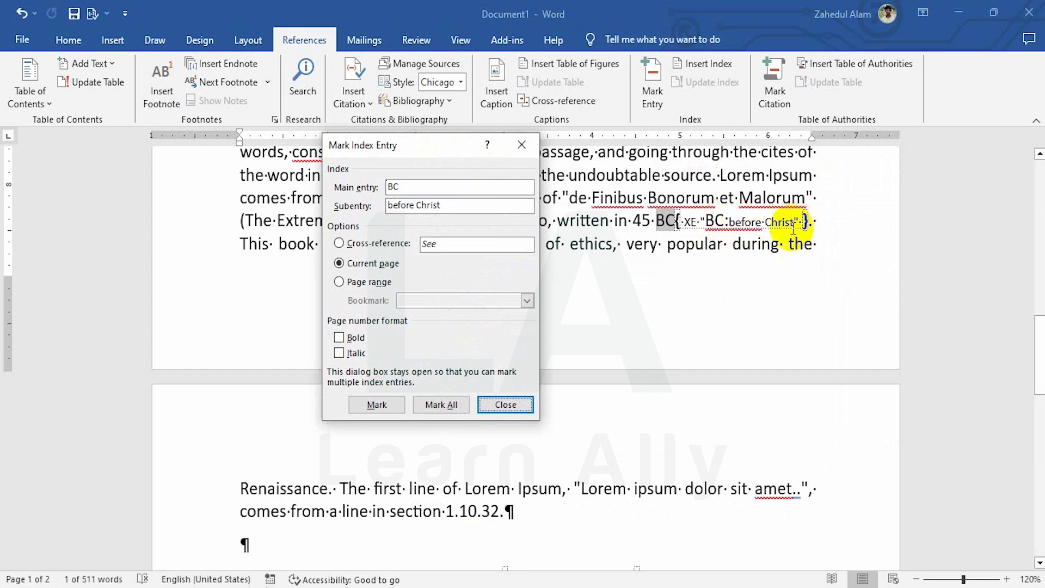
Mark all occurrences of "etc", found at the end of the document, as index entries with the subentry "Et cetera"
scroll(674, 423, down, 7)
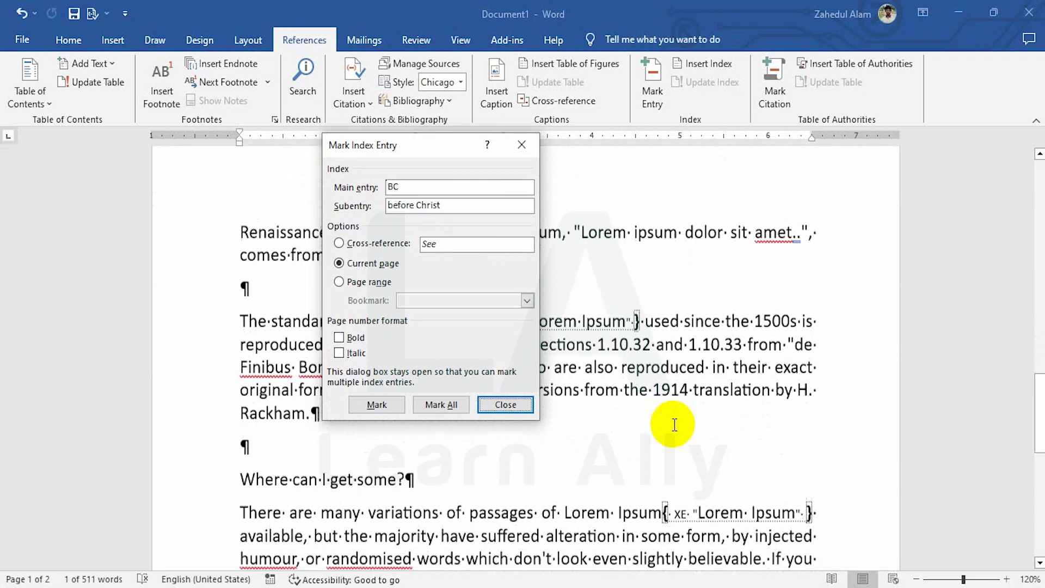
scroll(673, 424, down, 5)
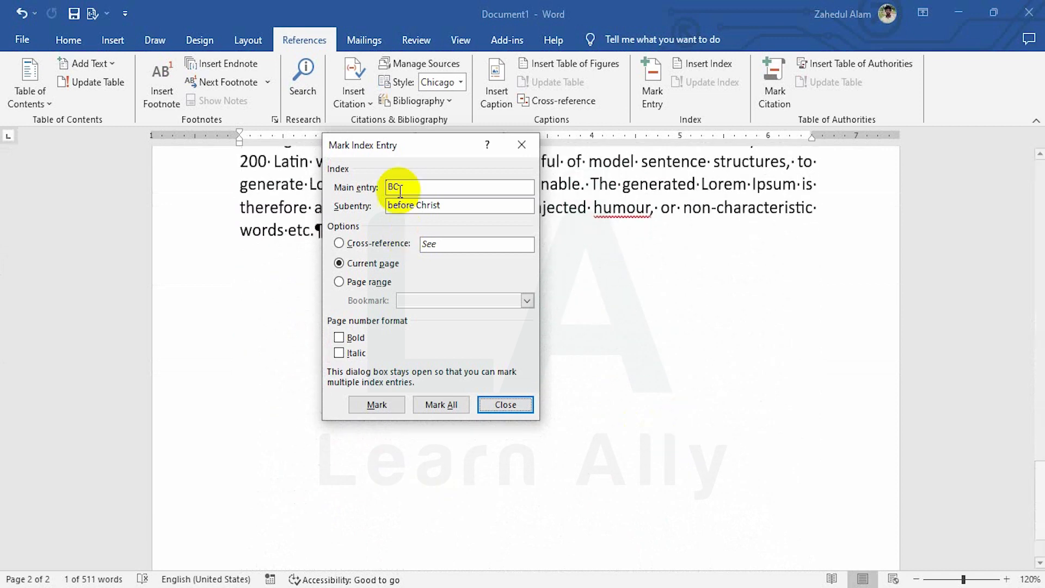
drag(407, 146, 628, 128)
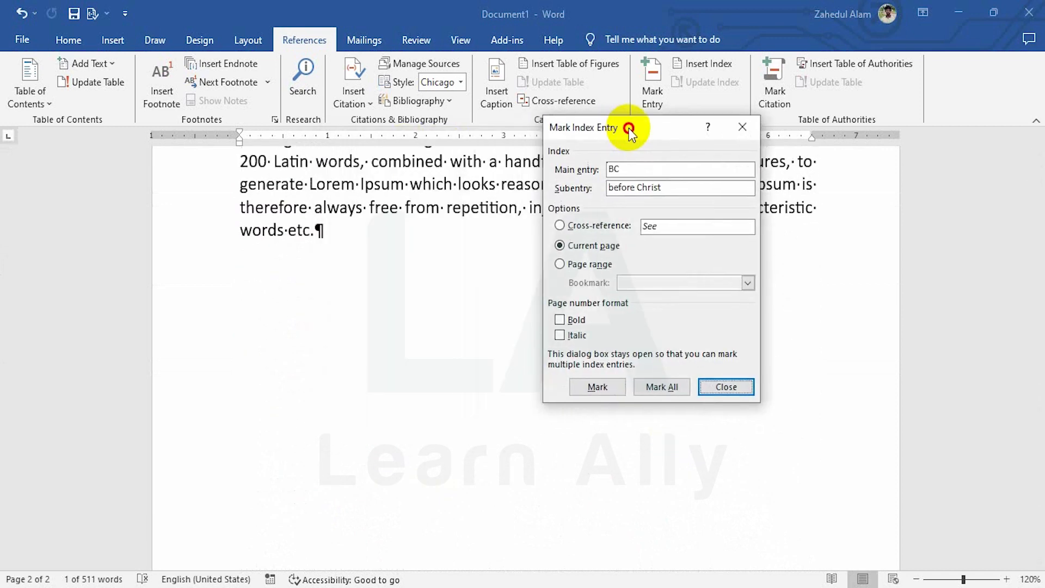
click(291, 231)
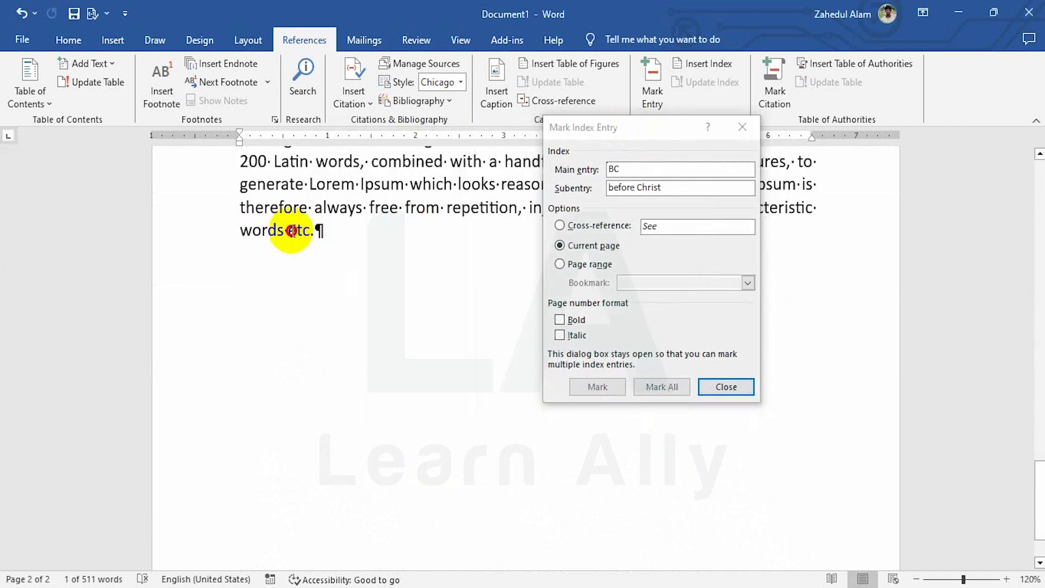
drag(287, 232, 315, 231)
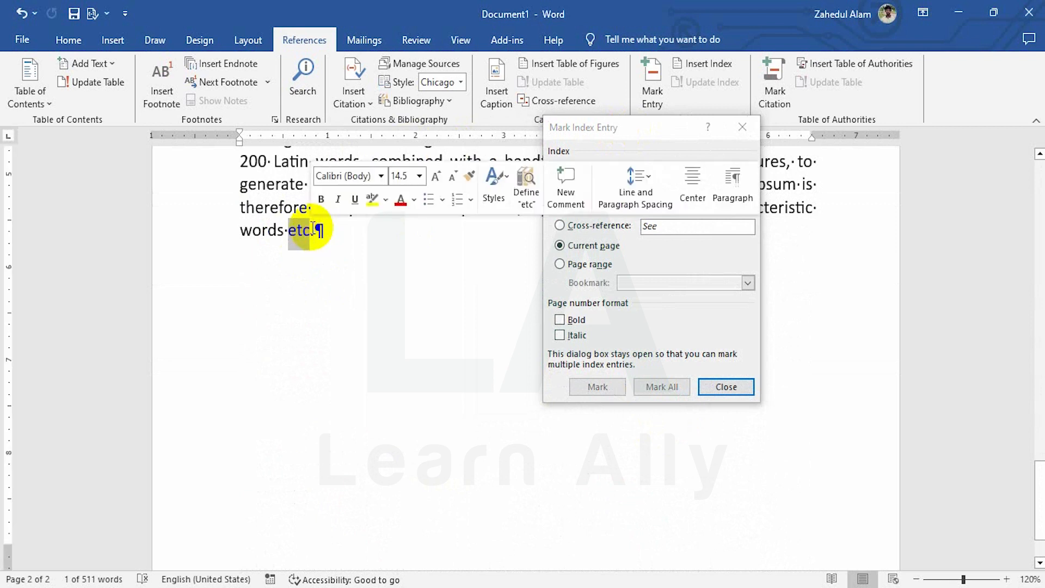
click(606, 130)
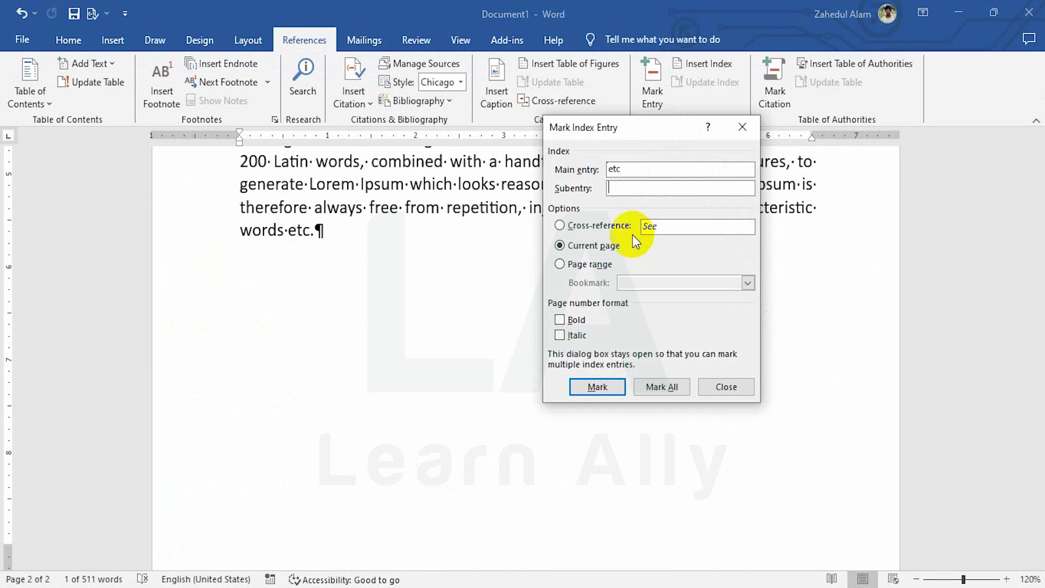
click(640, 189)
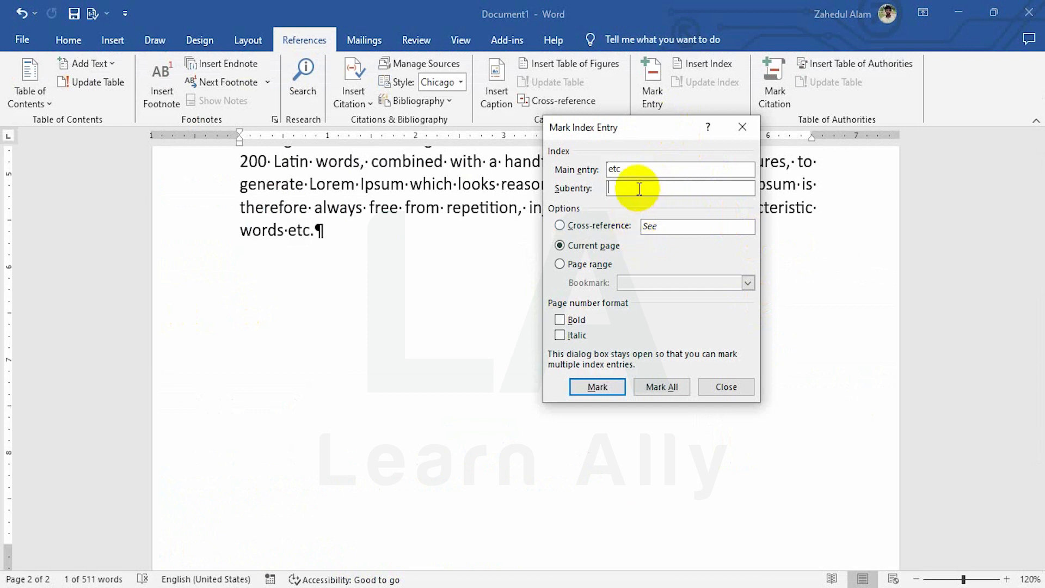
text(Et cetera)
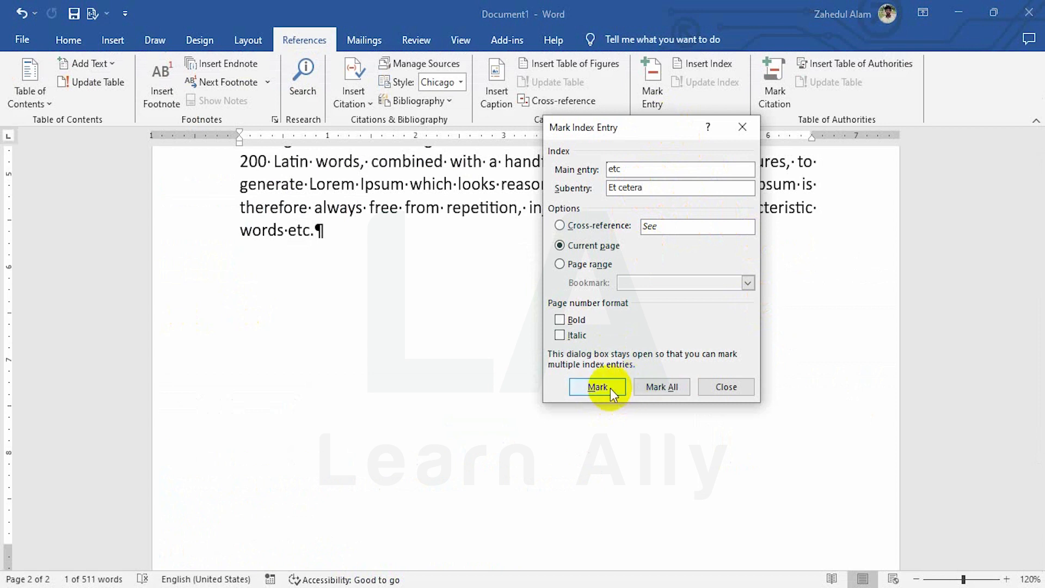
click(661, 387)
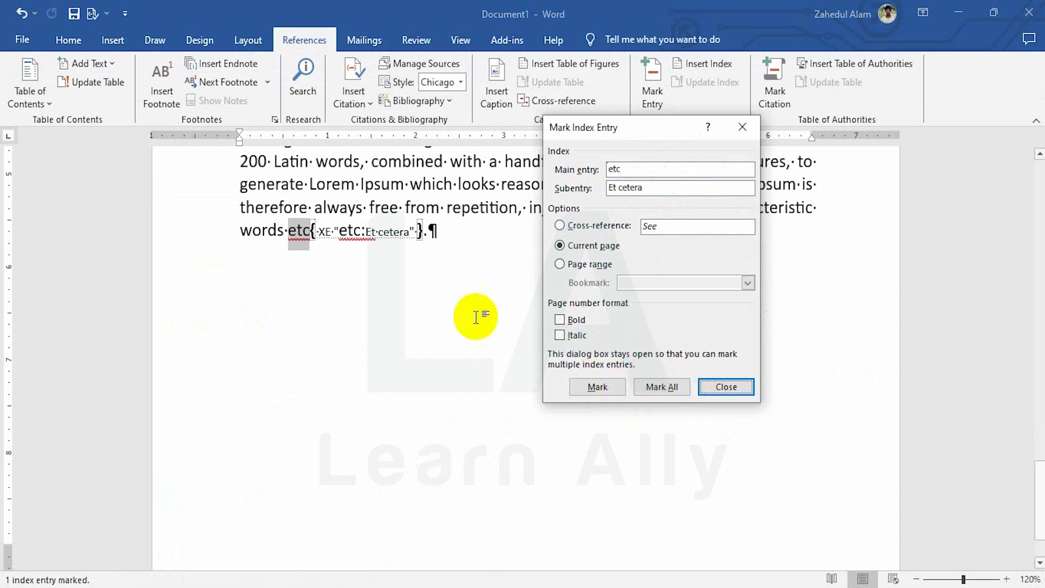
Close the index entry marking dialog and hide the formatting marks in the document
scroll(459, 276, up, 5)
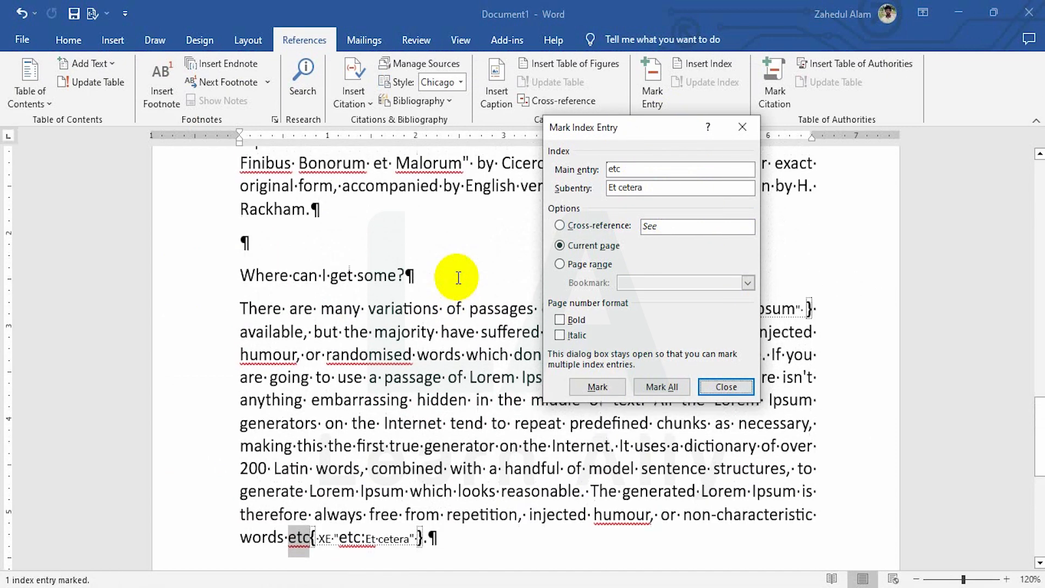
scroll(459, 276, up, 7)
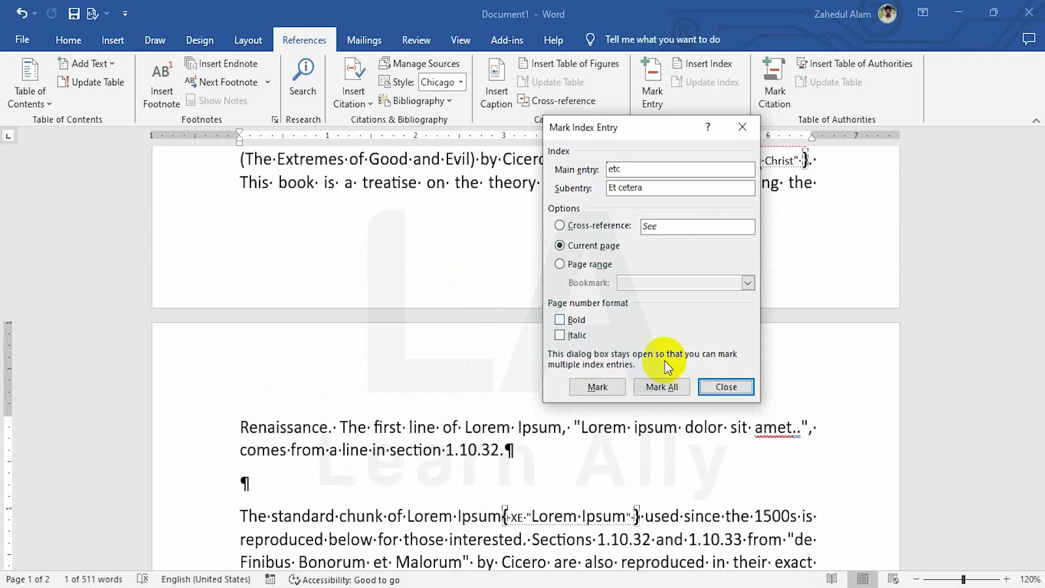
click(730, 387)
scroll(543, 361, up, 3)
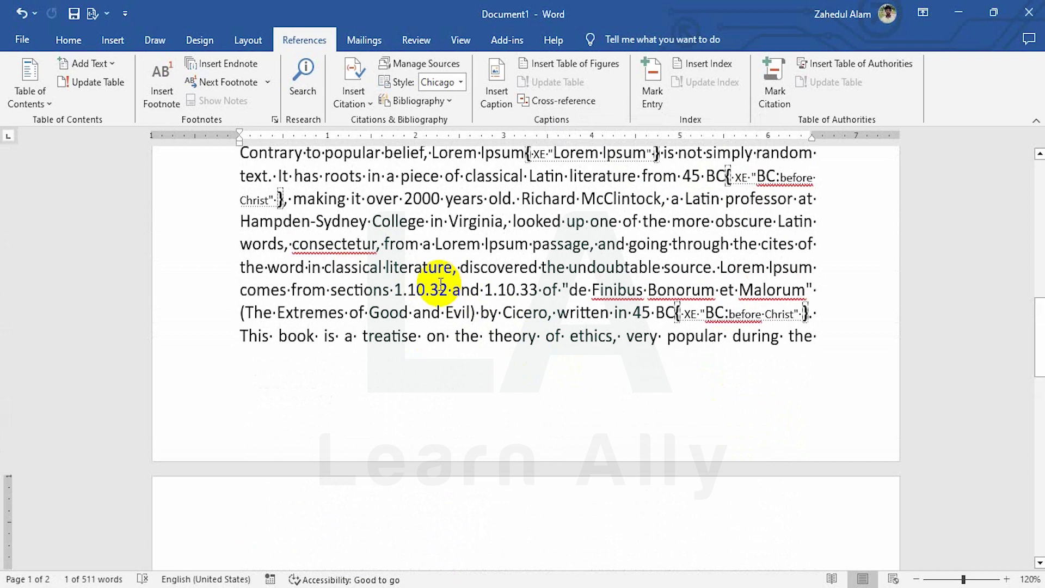
click(73, 43)
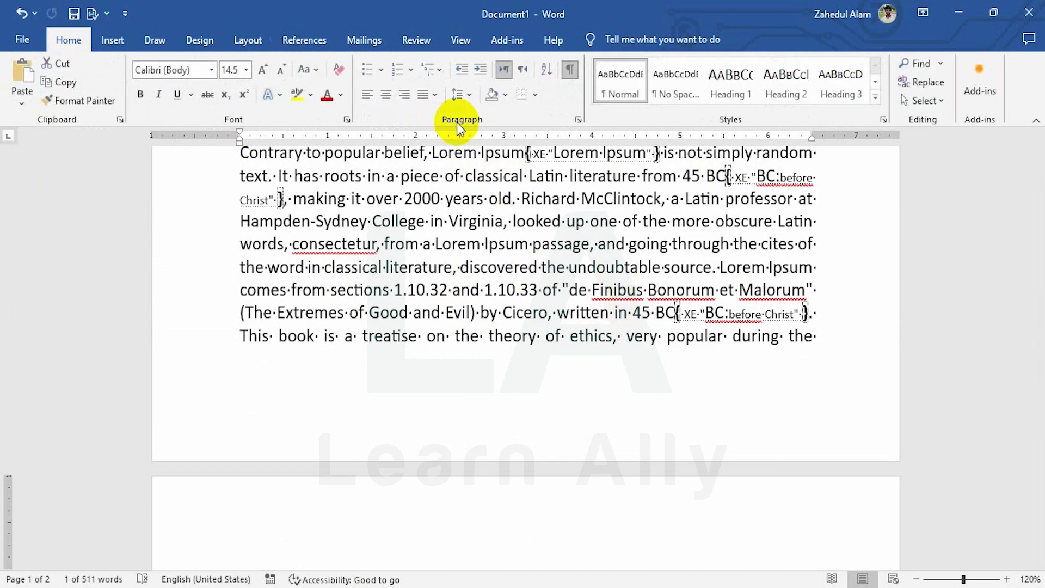
click(572, 67)
scroll(546, 340, up, 2)
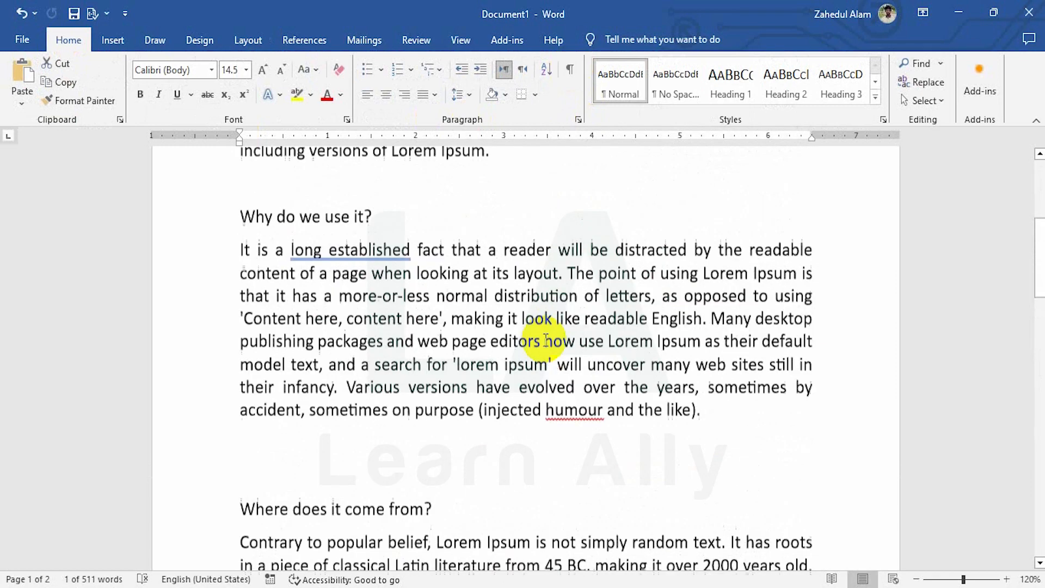
Show the formatting marks at the start of the document and hide them again
scroll(923, 382, up, 4)
scroll(1038, 240, up, 3)
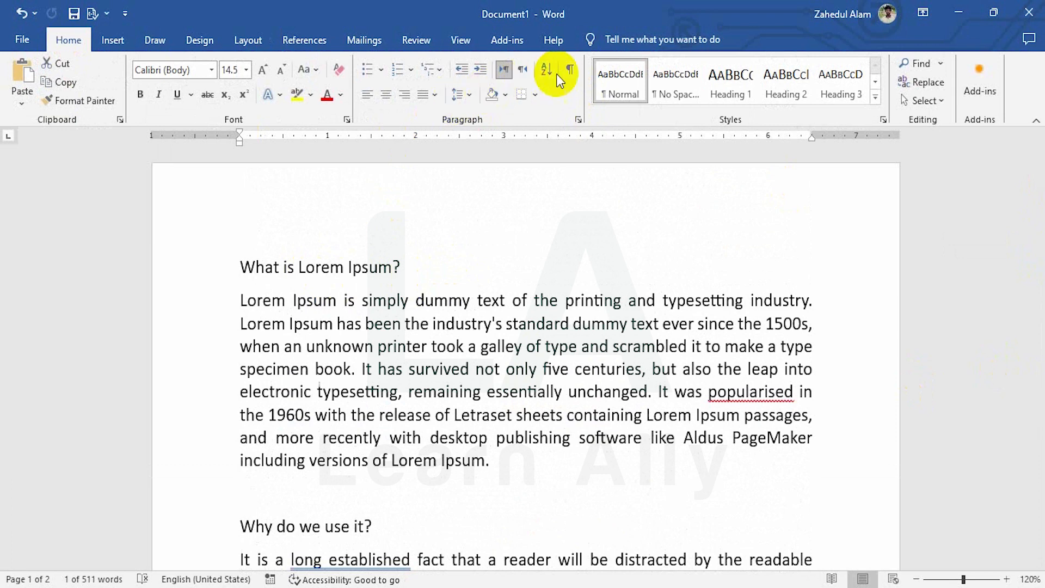
click(569, 68)
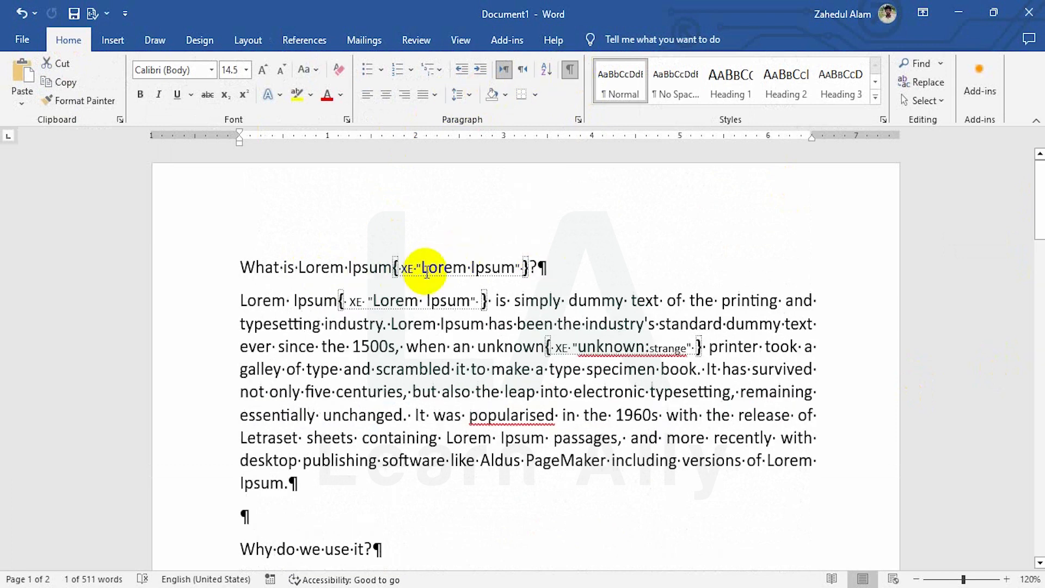
click(568, 70)
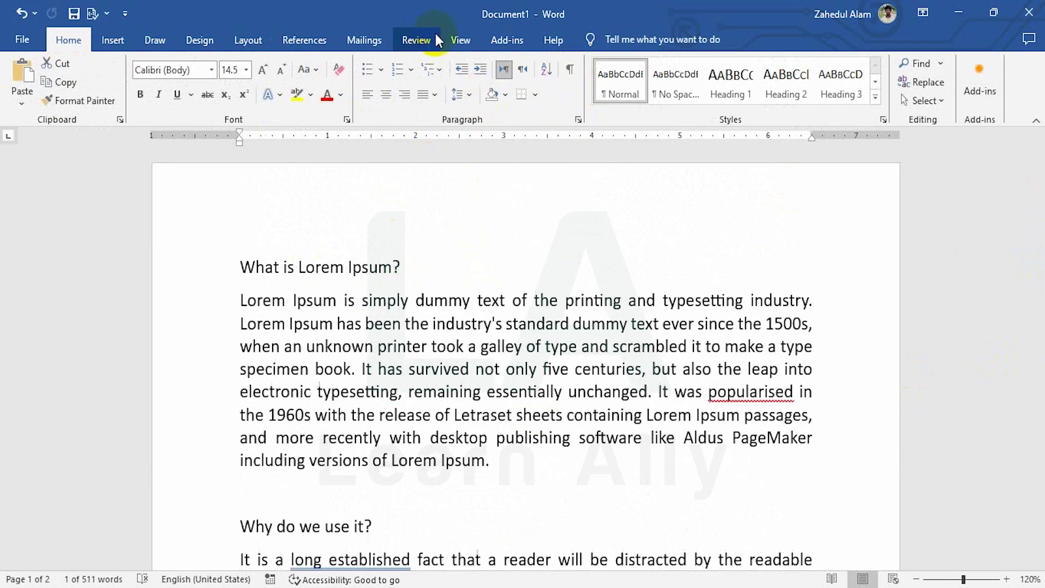
Insert a page break after the document's last paragraph and start inserting an index on the new page
click(299, 40)
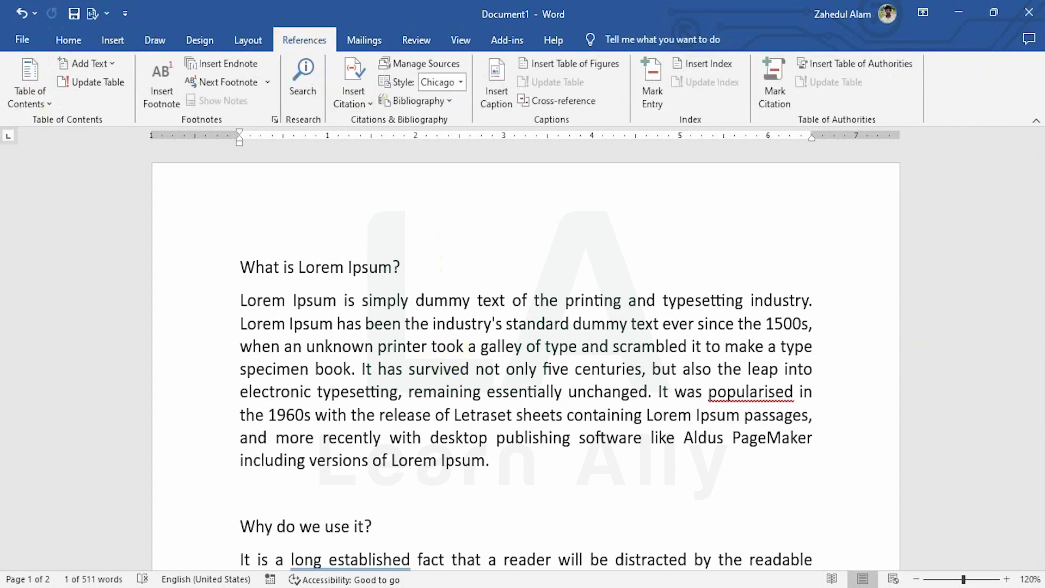
drag(1040, 199, 1038, 541)
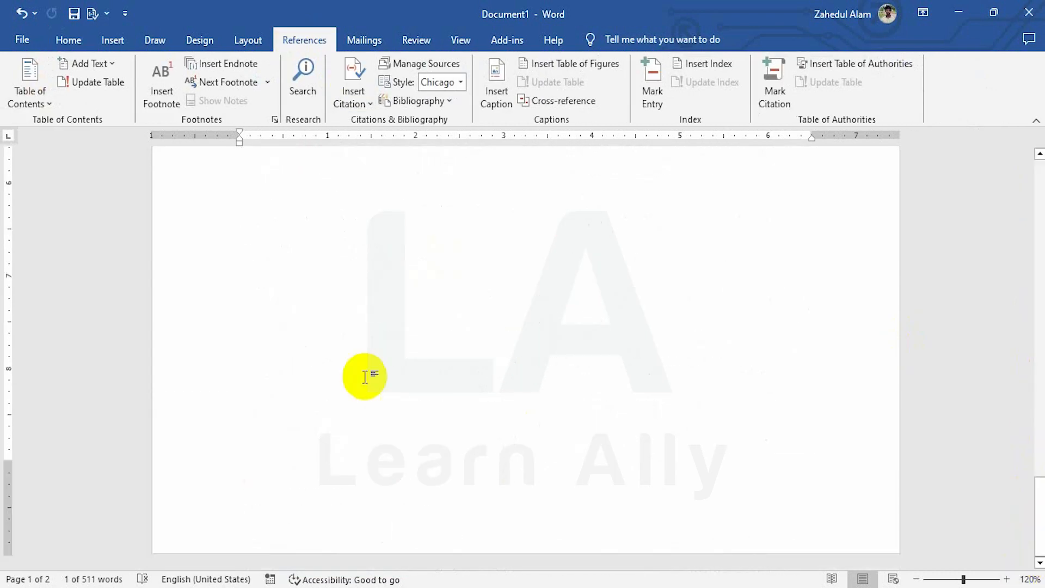
scroll(365, 376, up, 1)
click(550, 289)
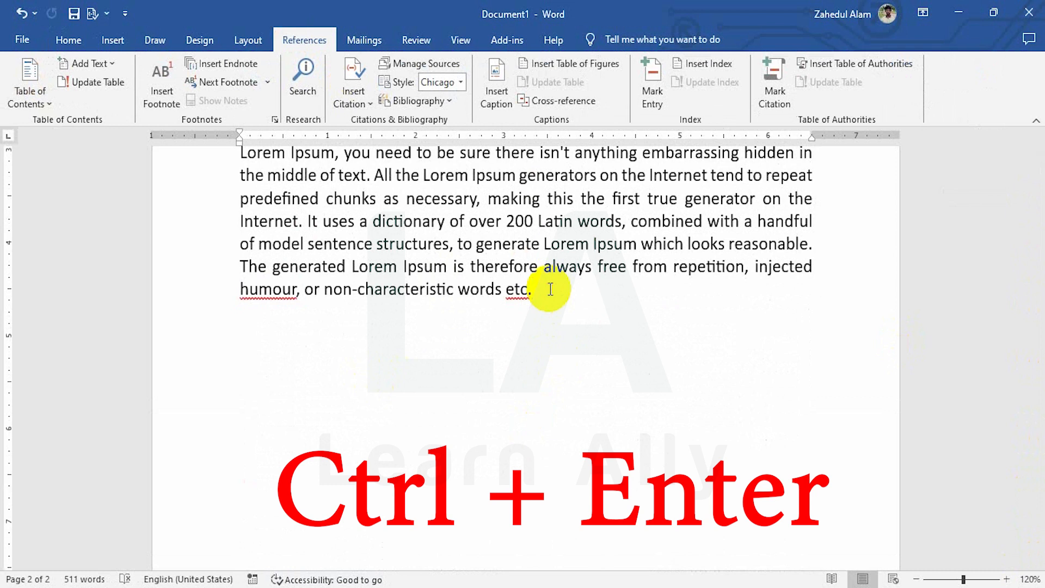
key(ctrl+Return)
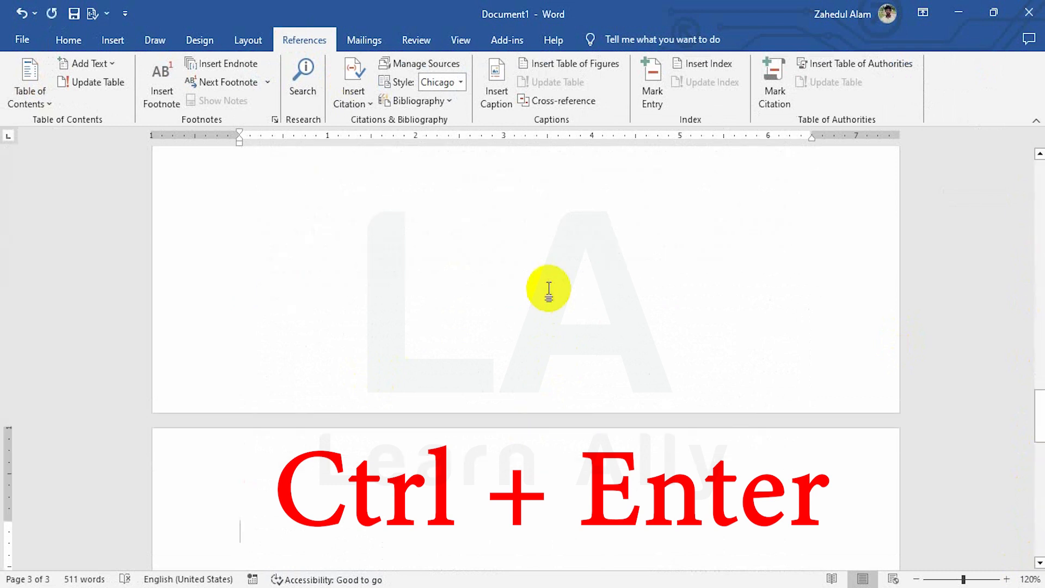
scroll(433, 388, down, 3)
scroll(433, 389, down, 3)
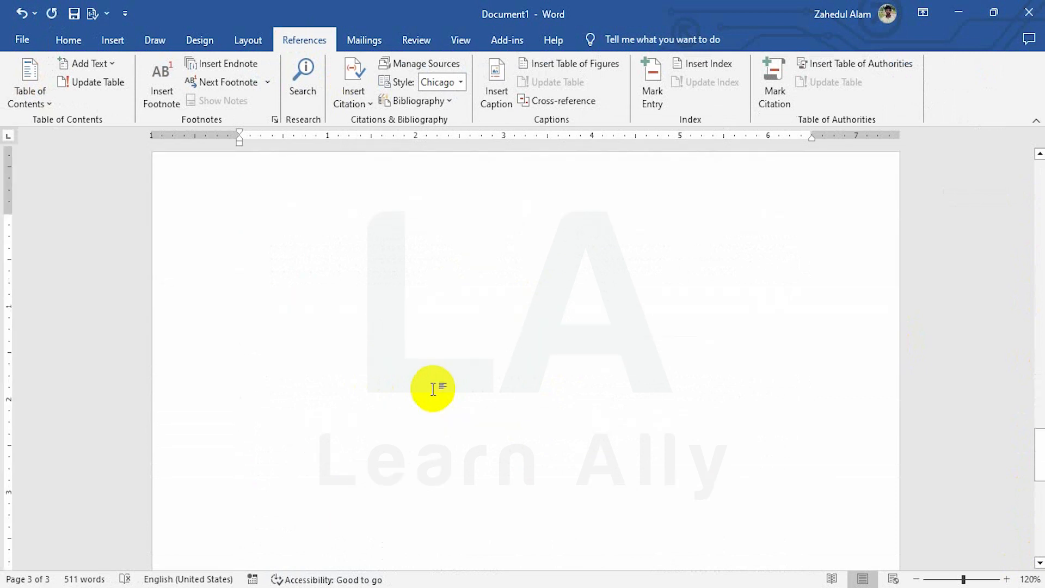
scroll(434, 389, up, 2)
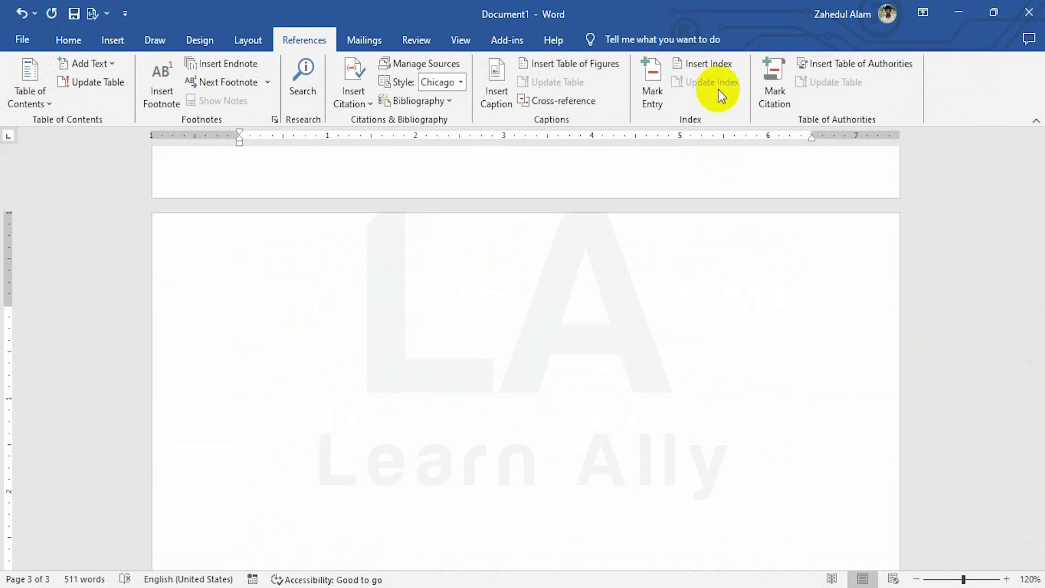
click(704, 66)
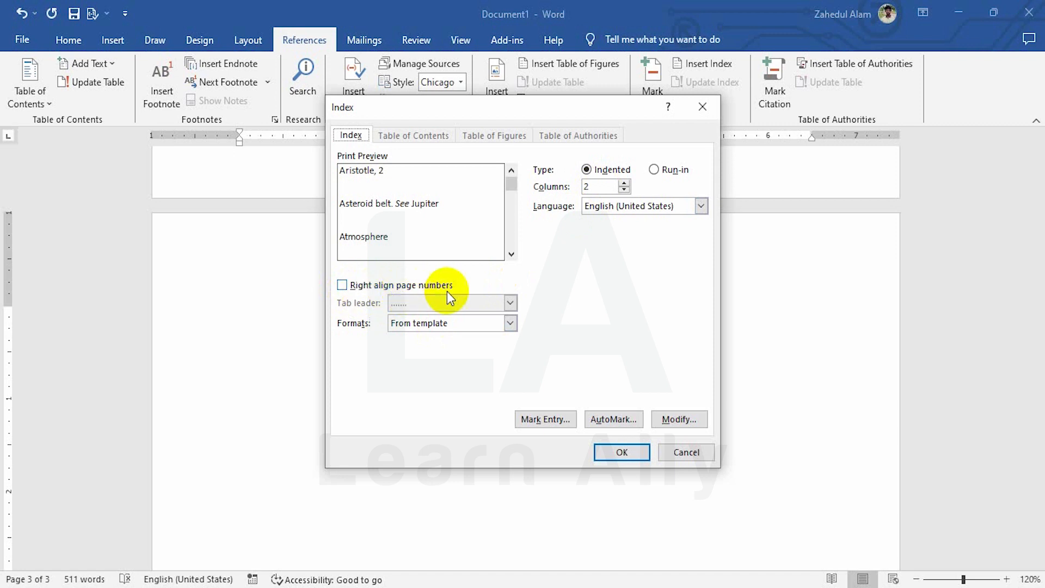
Try right-aligned page numbers for the index, with no tab leader and with the dotted leader
click(342, 285)
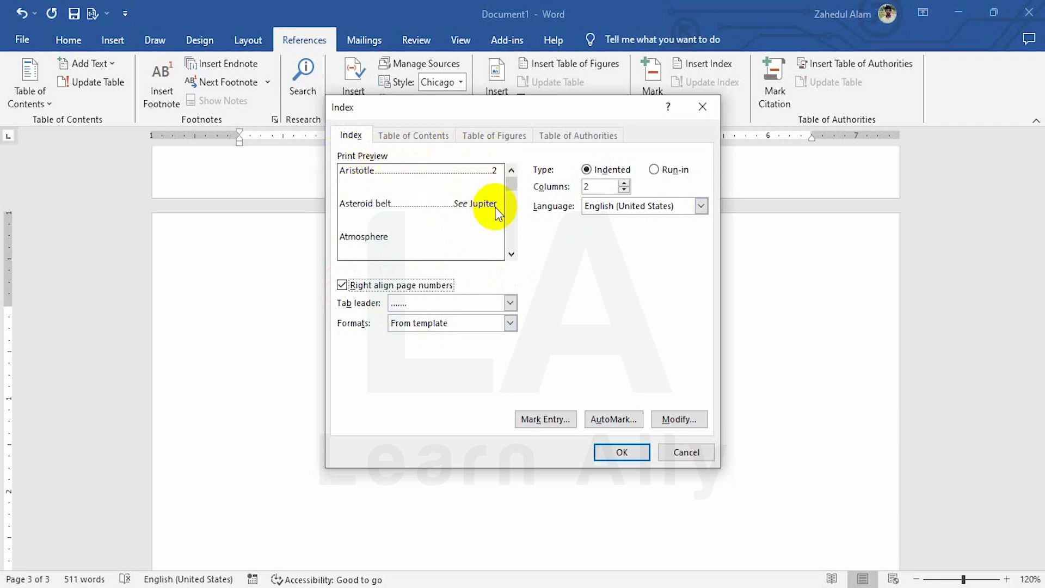
click(342, 286)
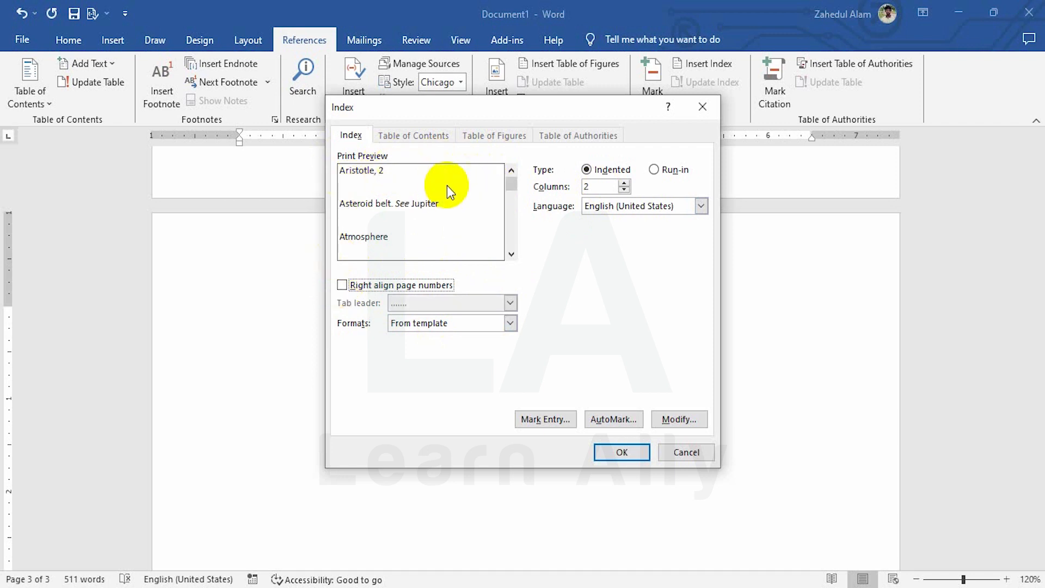
click(341, 285)
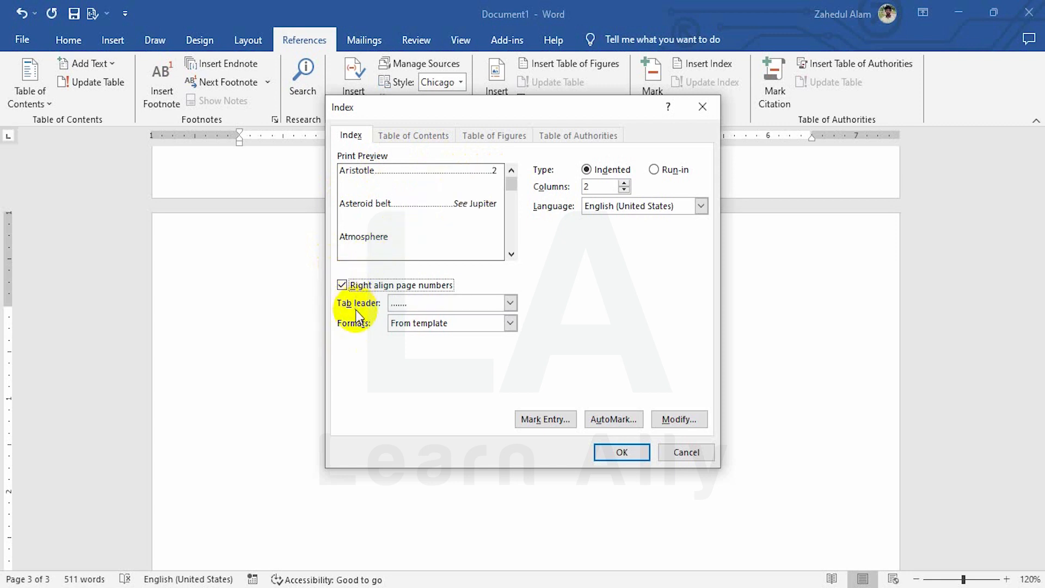
click(510, 303)
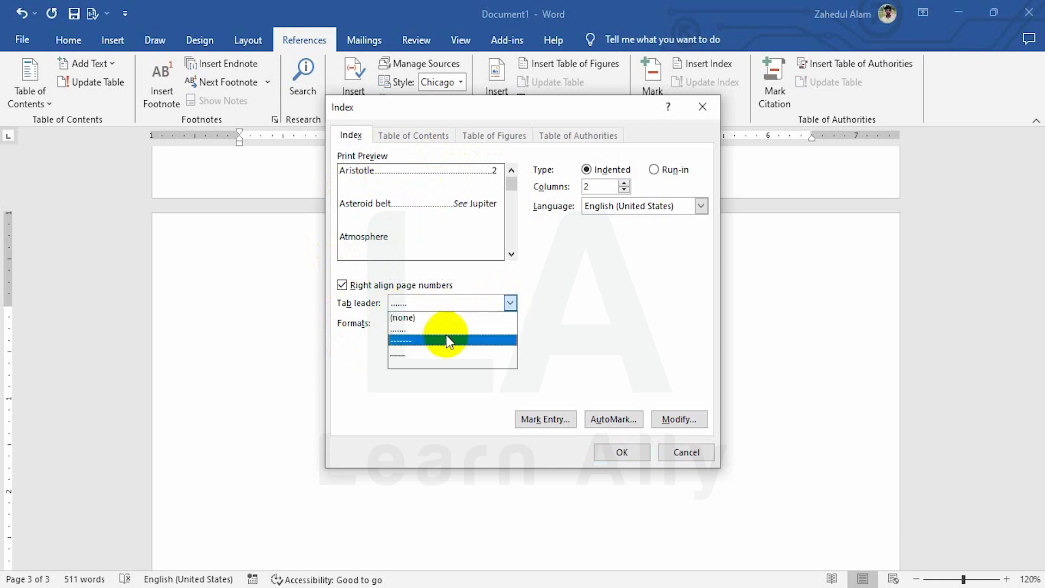
click(413, 320)
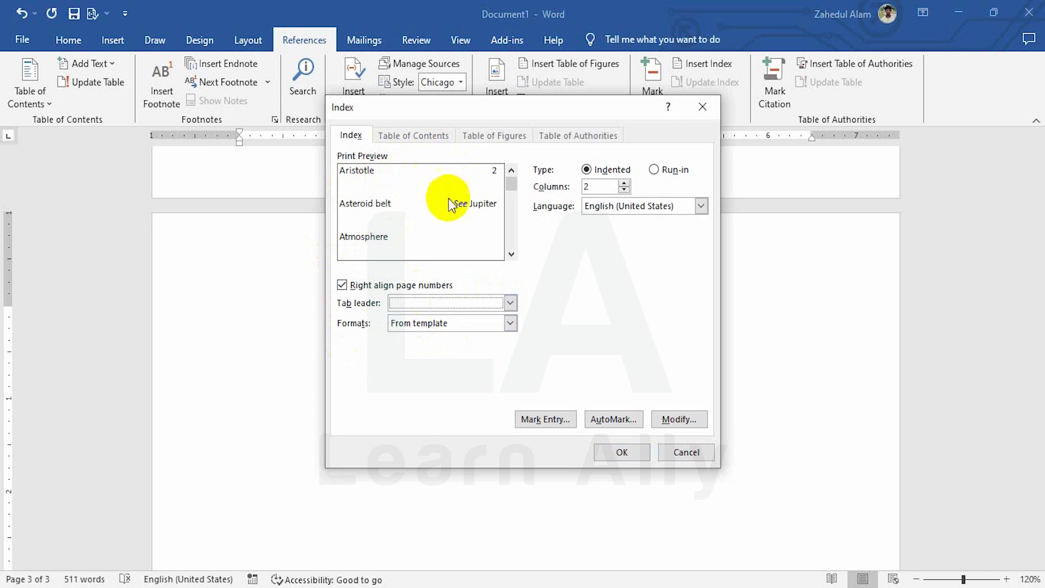
click(509, 303)
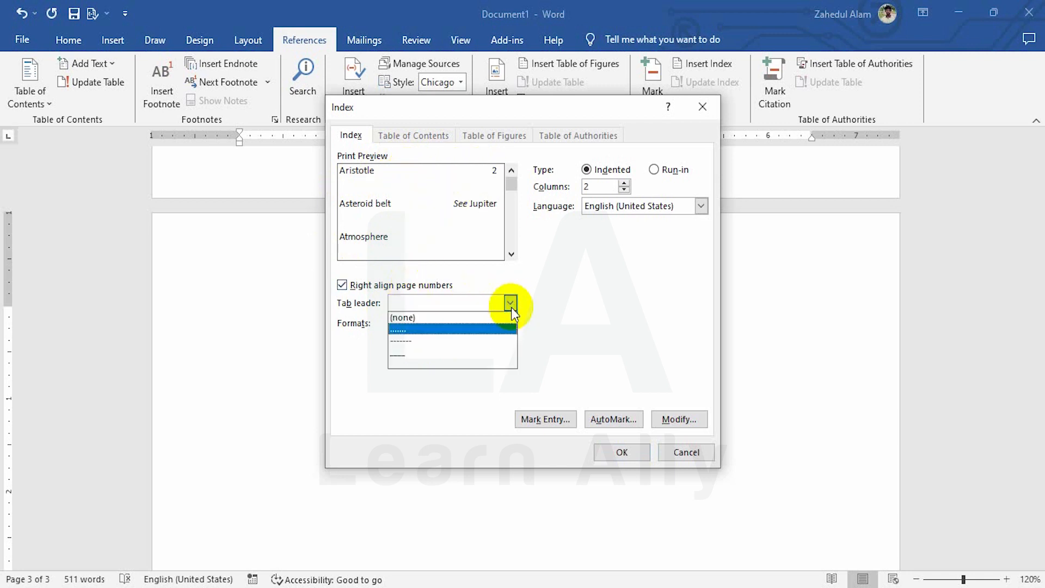
click(414, 330)
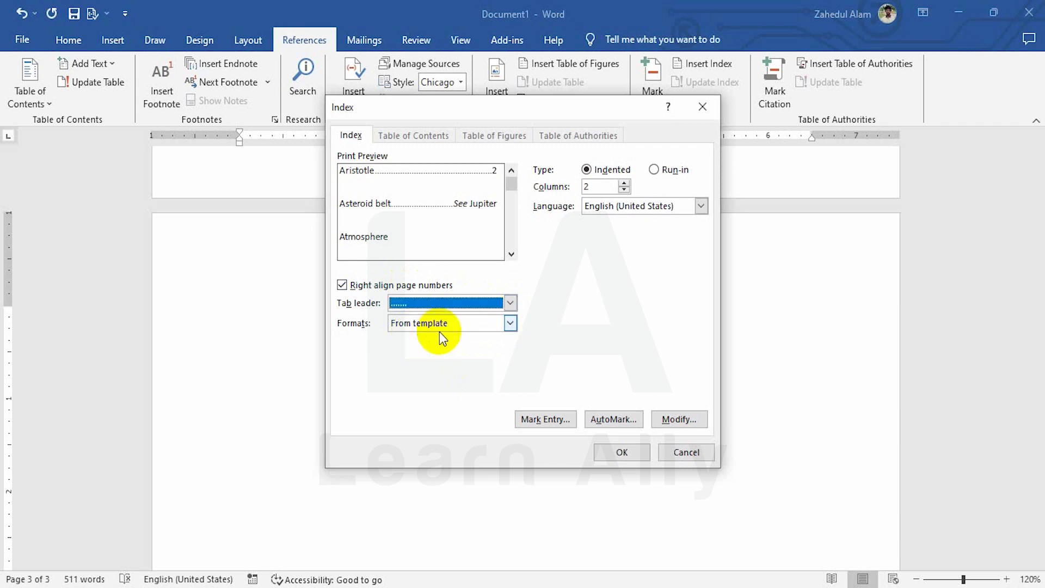
Preview the Fancy index format, set the format to Classic and insert the index on the new page
click(510, 324)
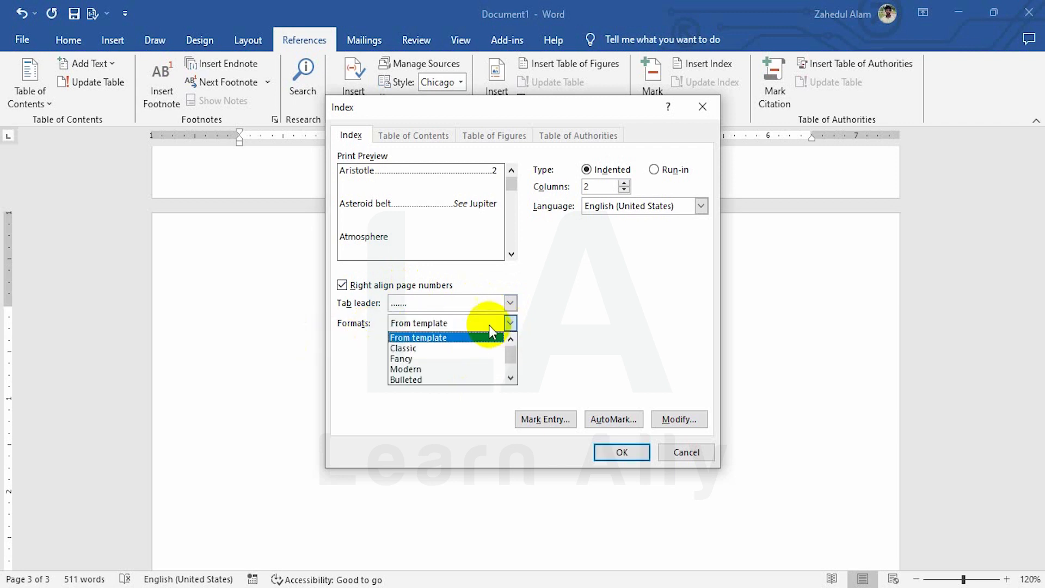
click(420, 349)
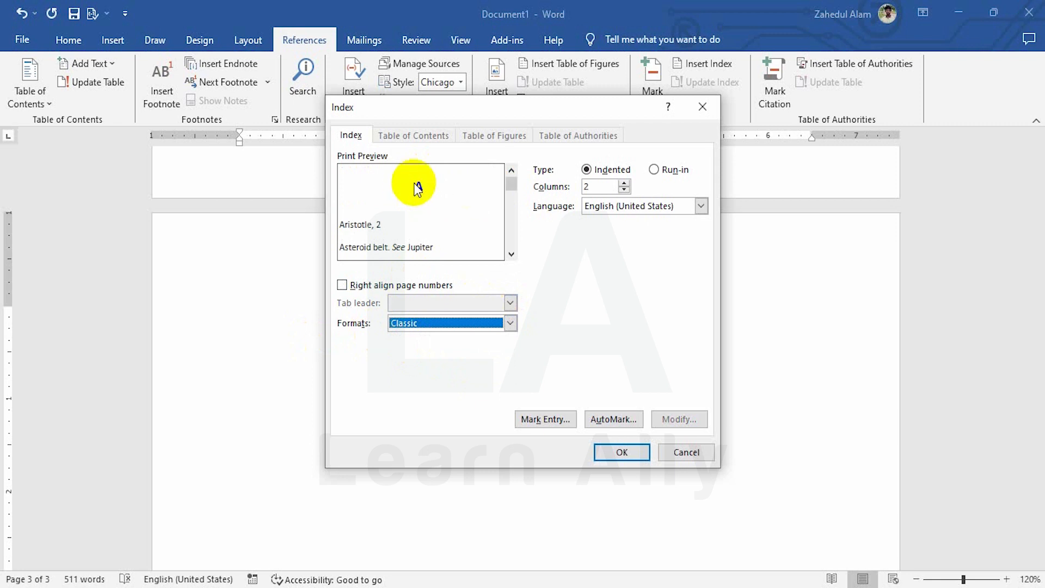
click(510, 322)
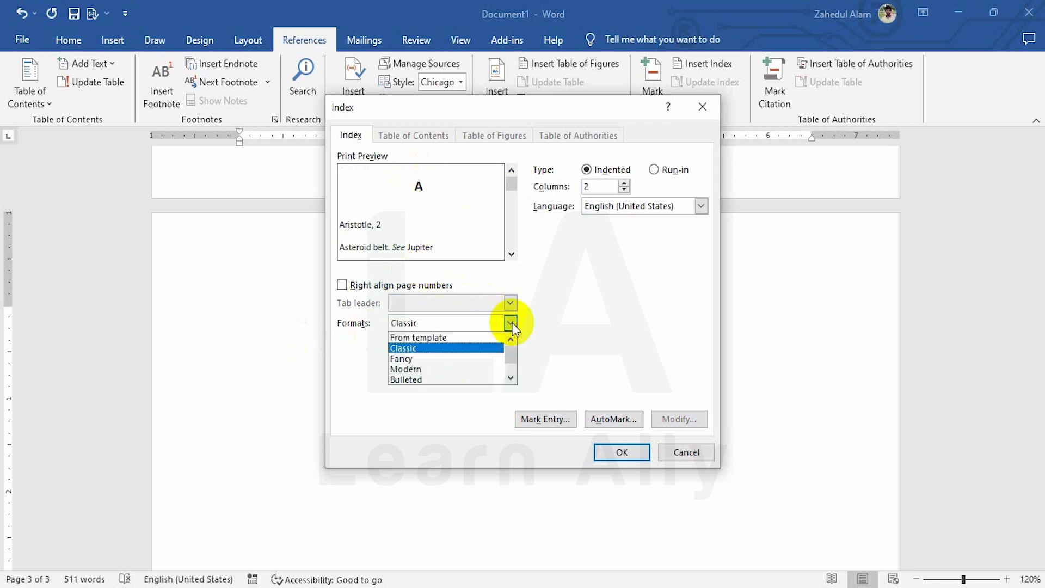
click(412, 358)
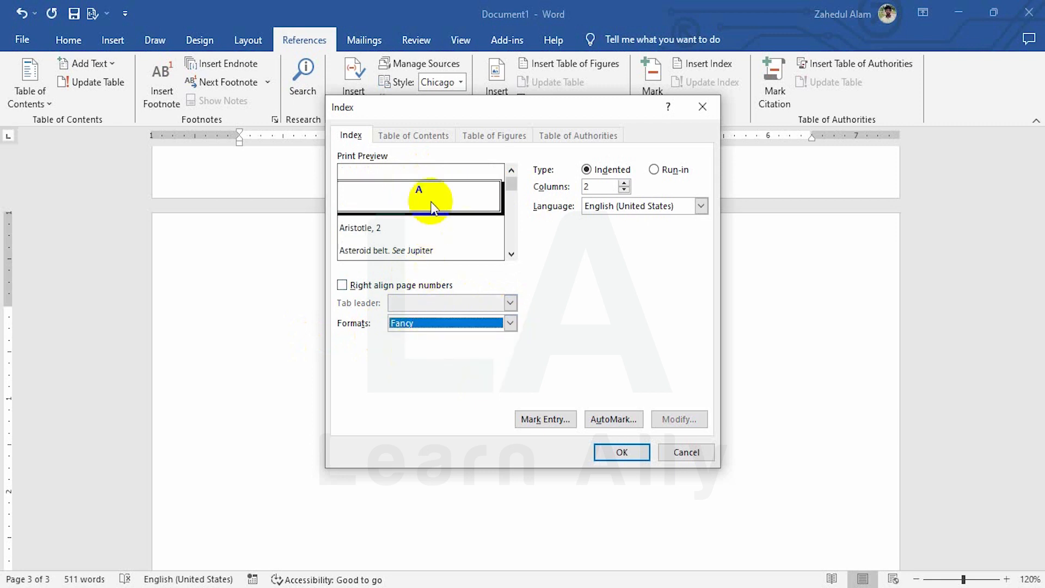
click(510, 324)
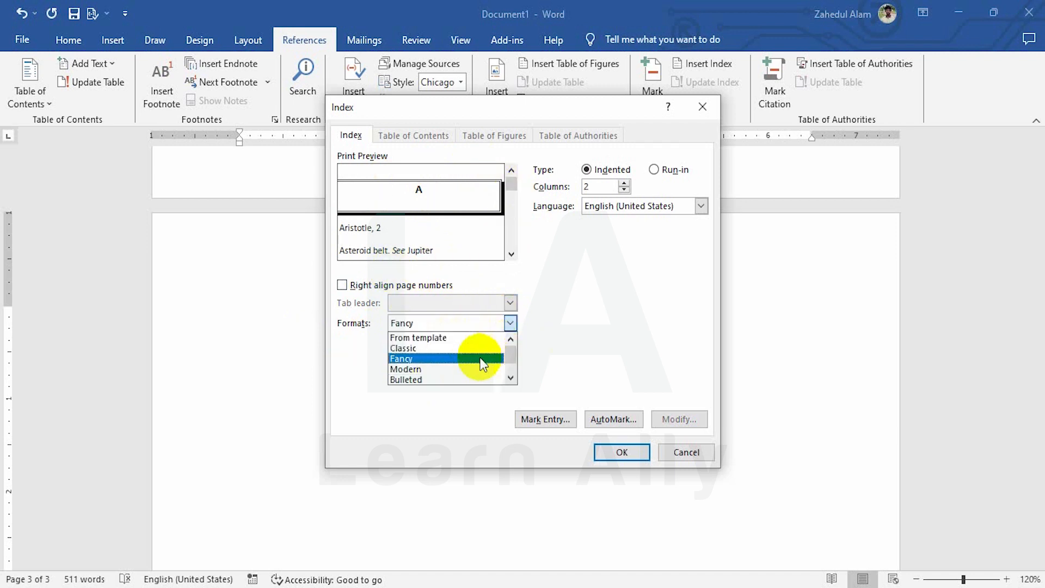
click(432, 349)
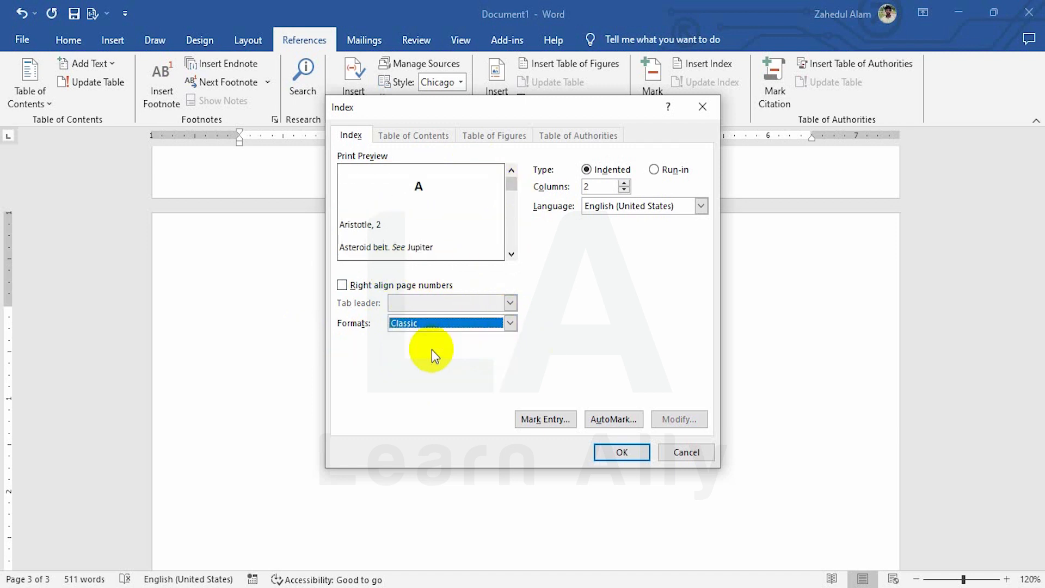
click(628, 452)
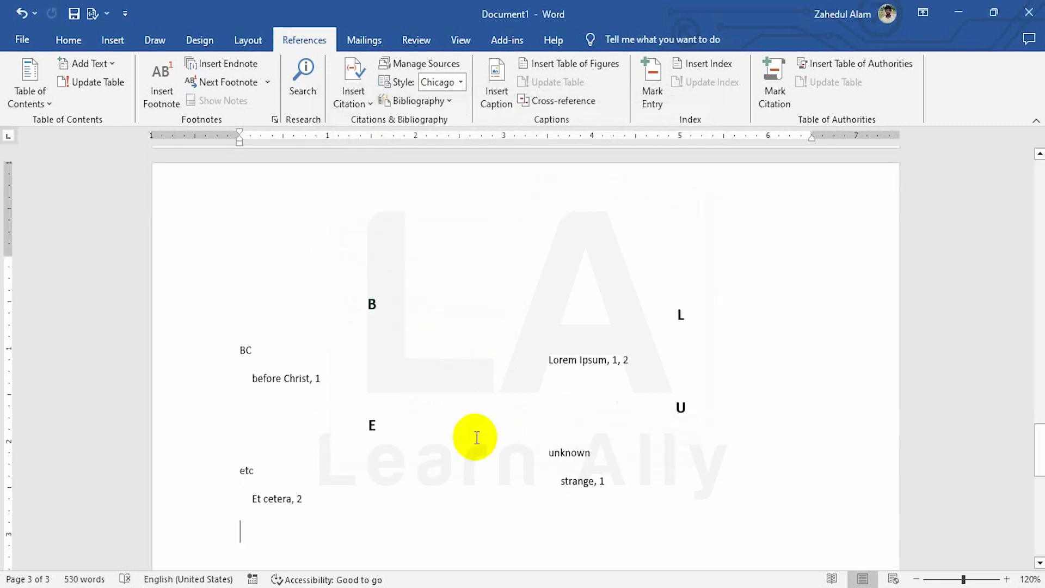
scroll(477, 437, down, 3)
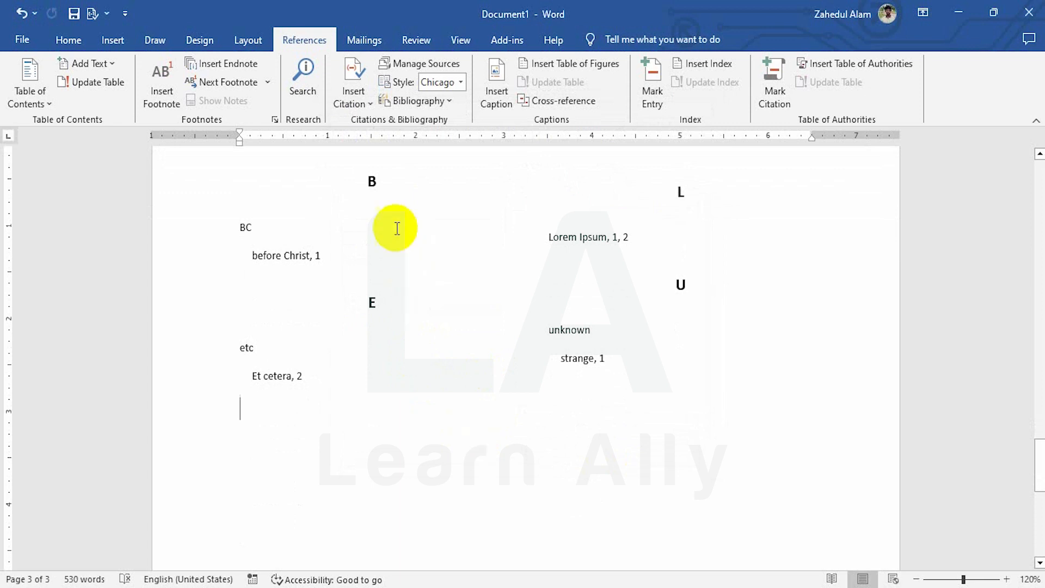
scroll(386, 203, up, 2)
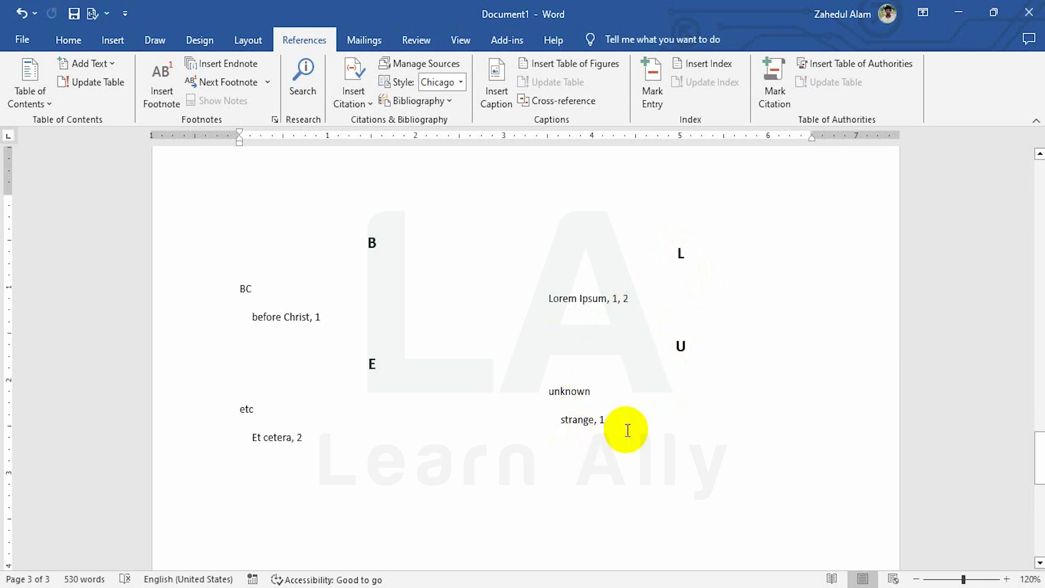
Mark the word "uses" in the "Where can I get some?" paragraph as a main index entry for the current page
scroll(436, 374, up, 15)
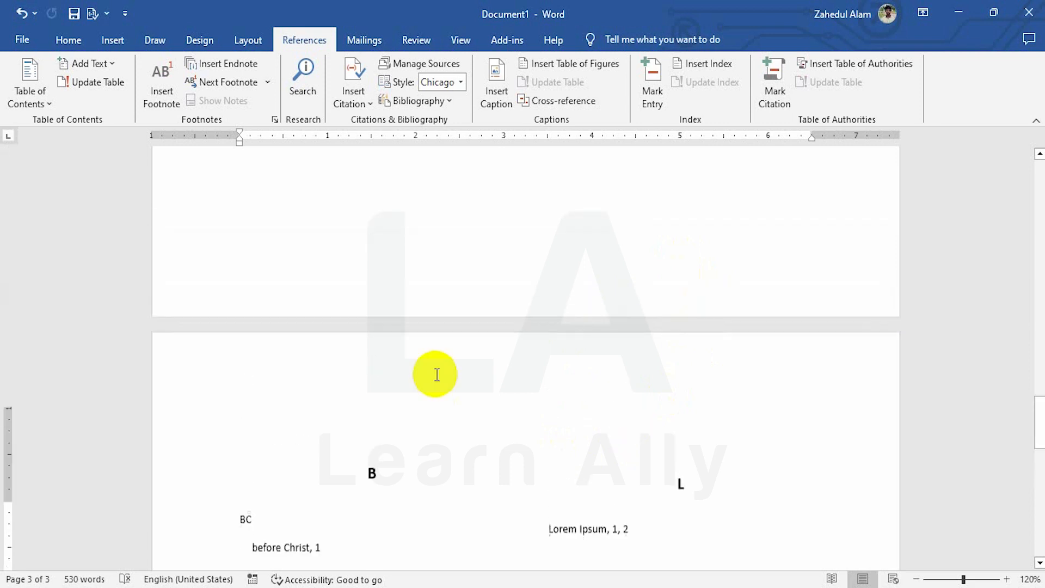
scroll(435, 373, up, 5)
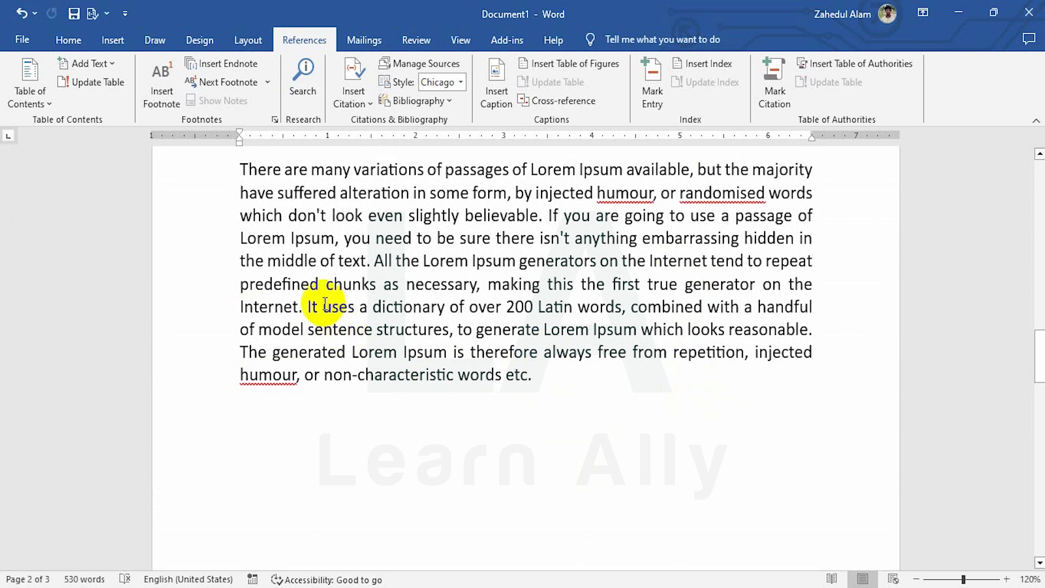
drag(333, 306, 352, 306)
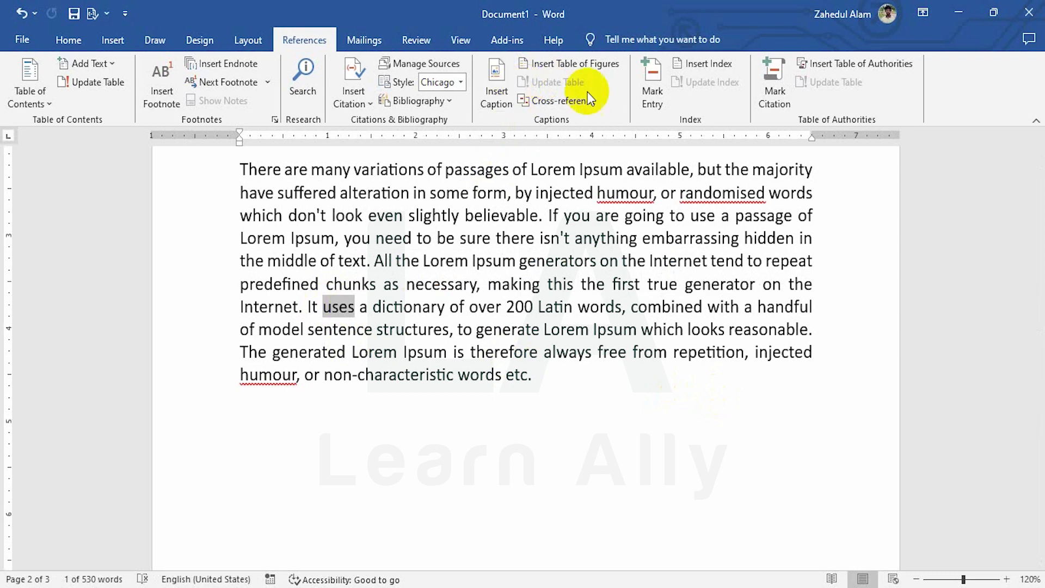
click(650, 81)
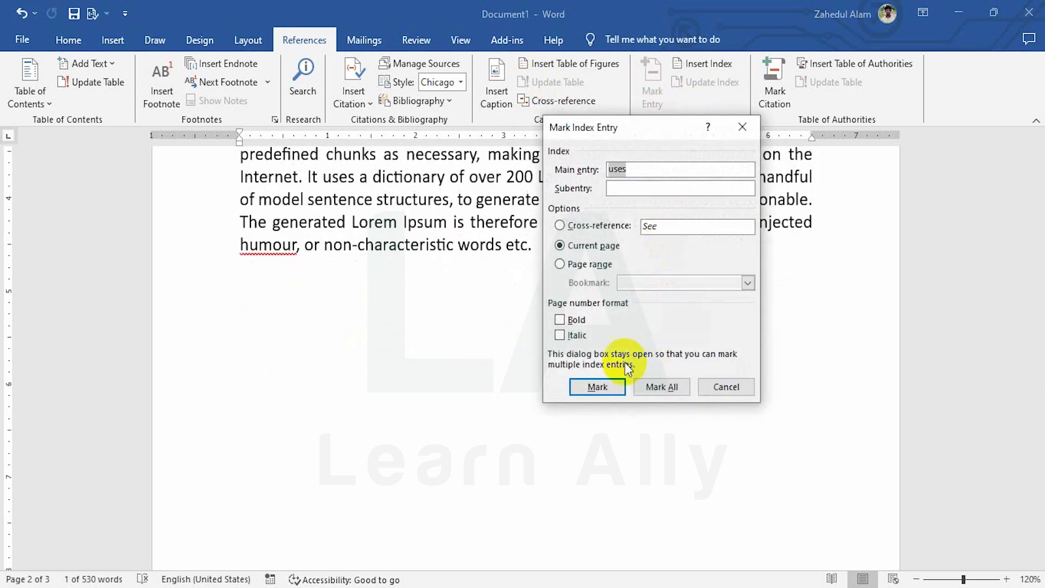
click(597, 386)
Mark "from" before "sections 1.10.32 and 1.10.33" in the "Where does it come from?" paragraph as an index entry
scroll(358, 277, up, 10)
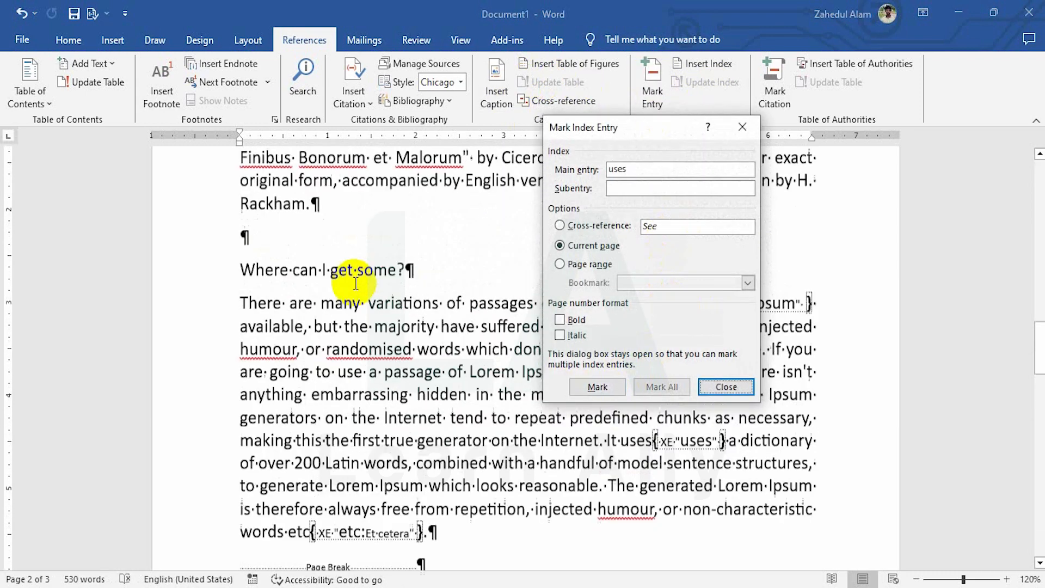
scroll(359, 278, up, 10)
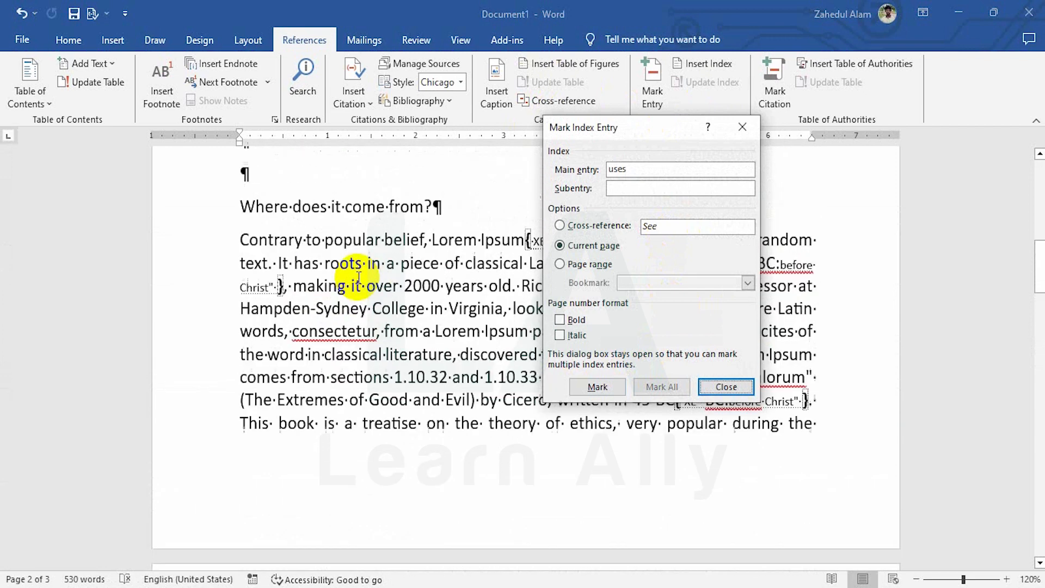
scroll(348, 362, down, 1)
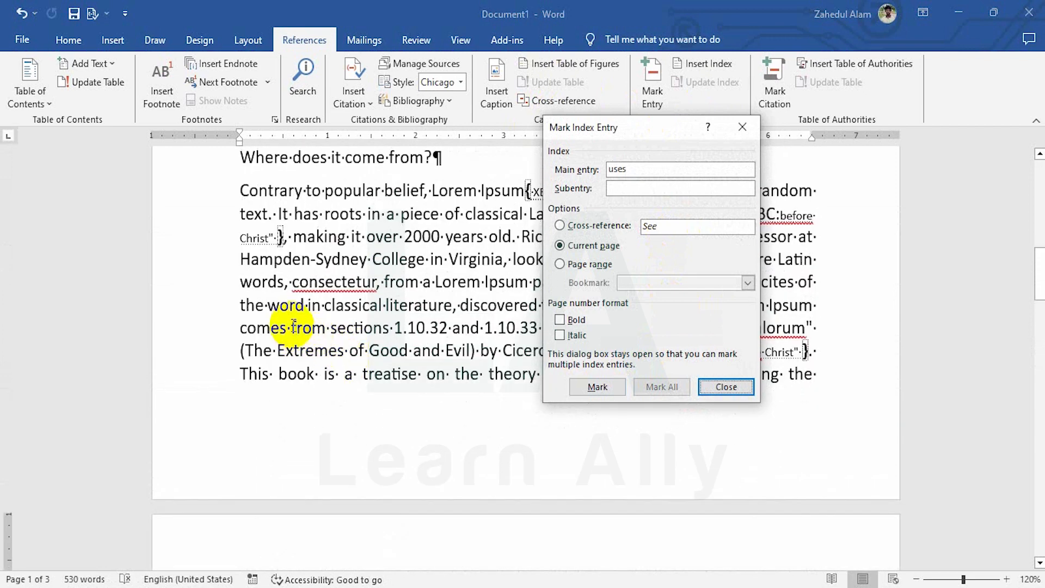
click(294, 326)
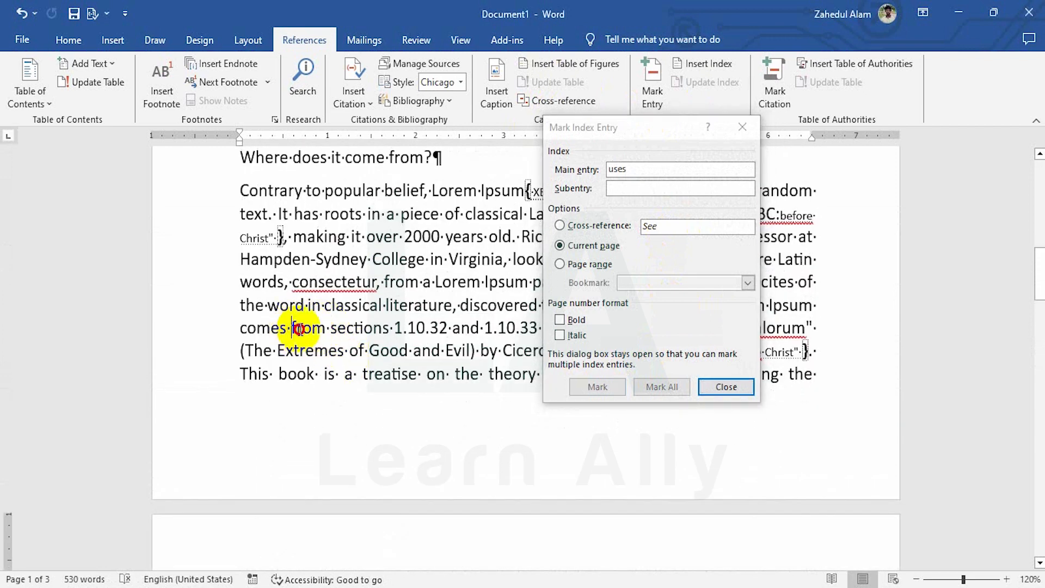
drag(299, 329, 326, 329)
click(664, 146)
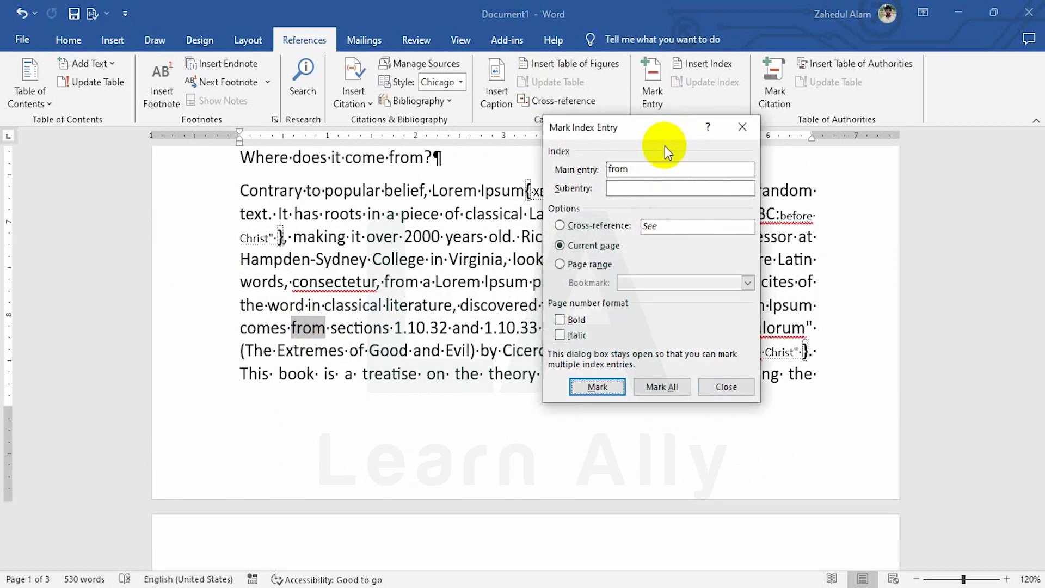
click(597, 387)
Mark "comes" in the phrase "comes from a line in section" as an index entry
scroll(556, 388, down, 8)
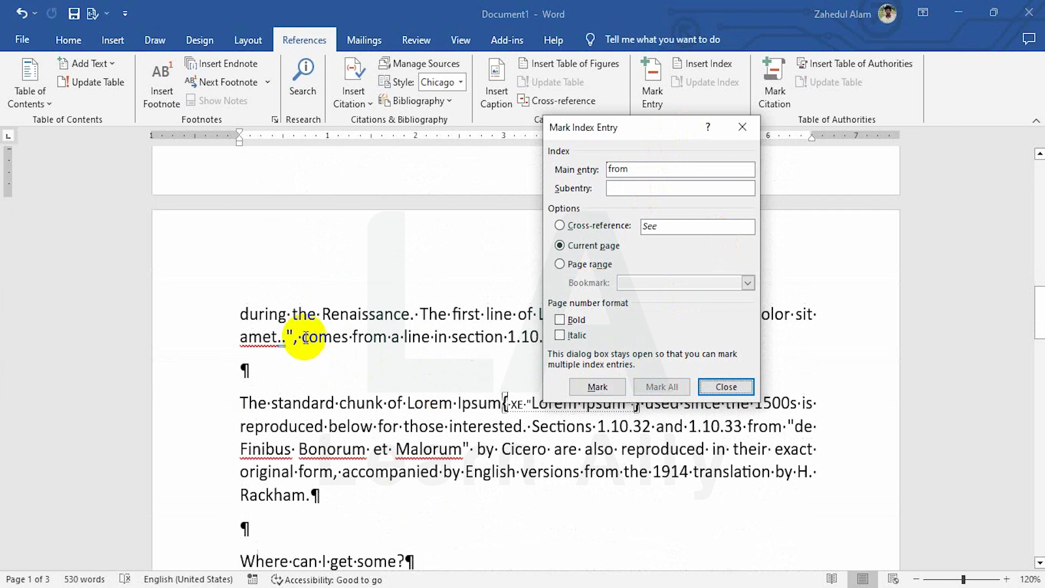
click(302, 335)
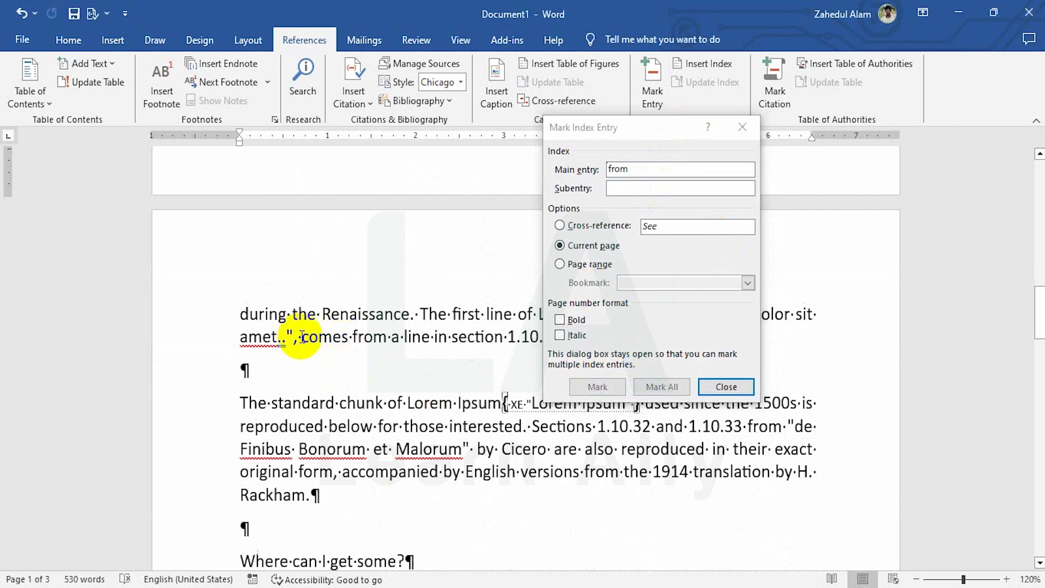
drag(302, 336, 346, 337)
click(653, 156)
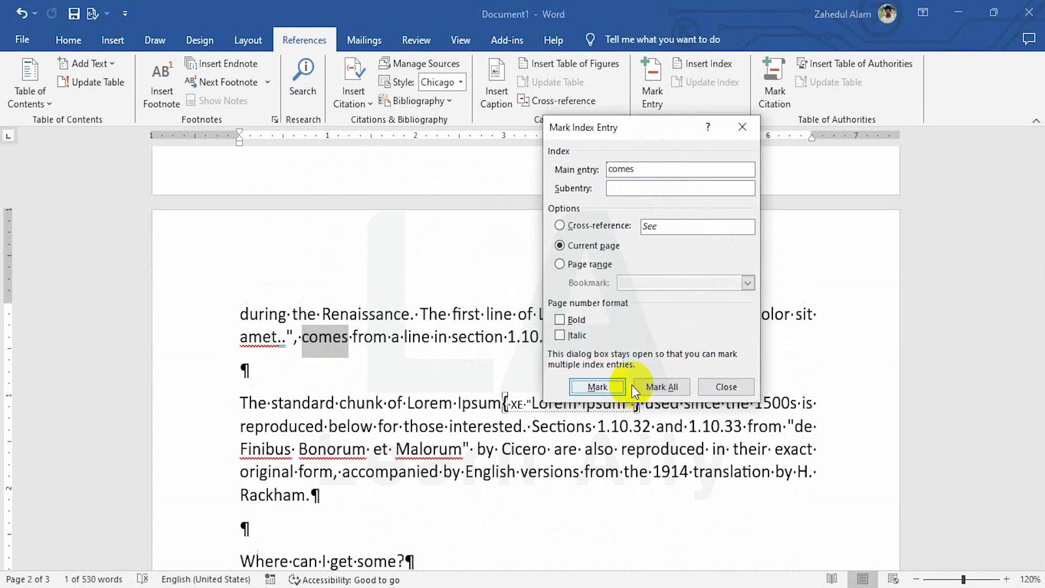
click(597, 386)
Mark "Aldus" in the first paragraph, before "PageMaker", as an index entry
scroll(432, 387, down, 3)
scroll(370, 310, up, 9)
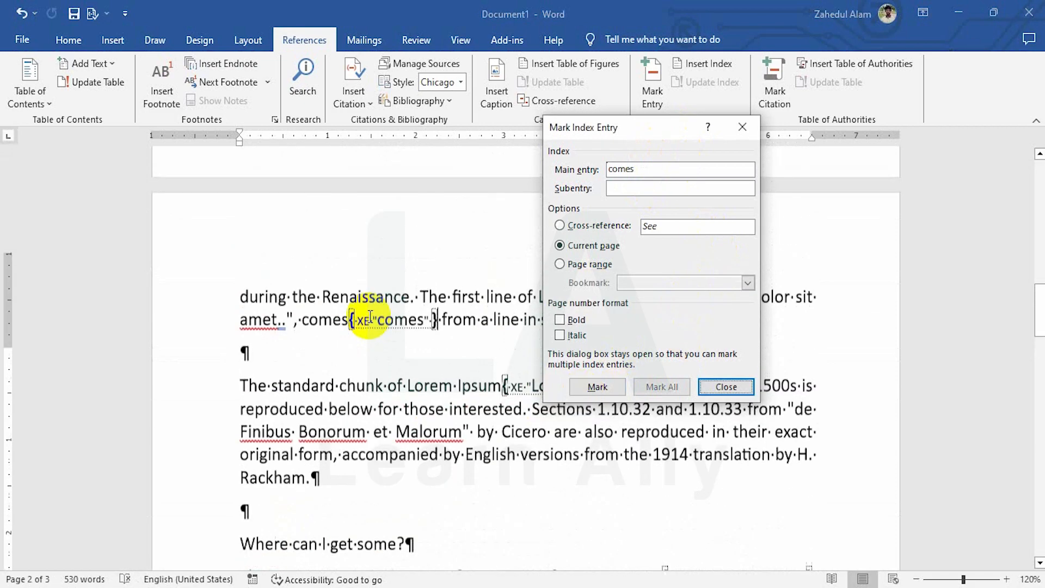
scroll(376, 310, up, 5)
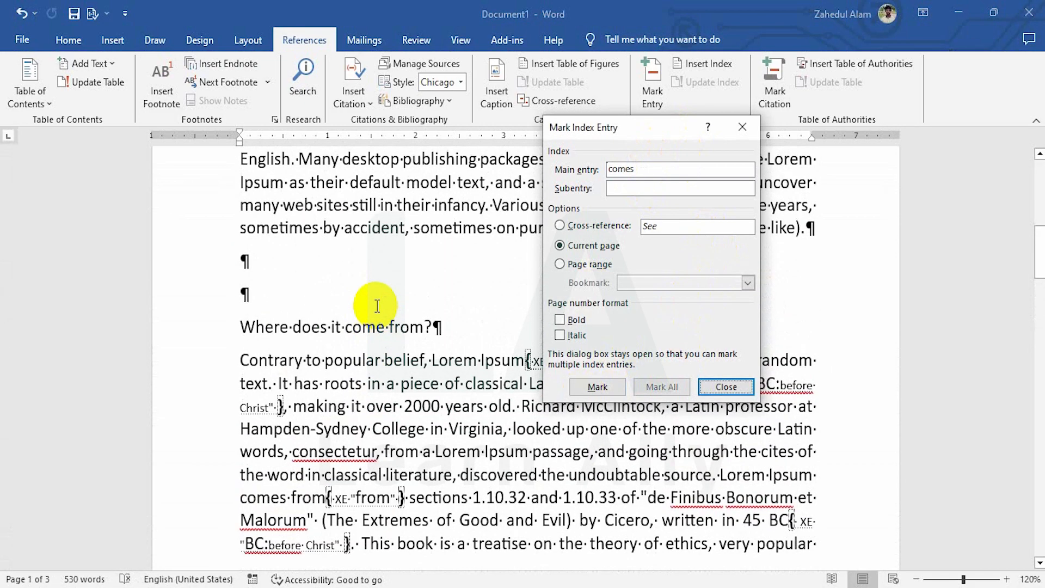
scroll(377, 305, up, 5)
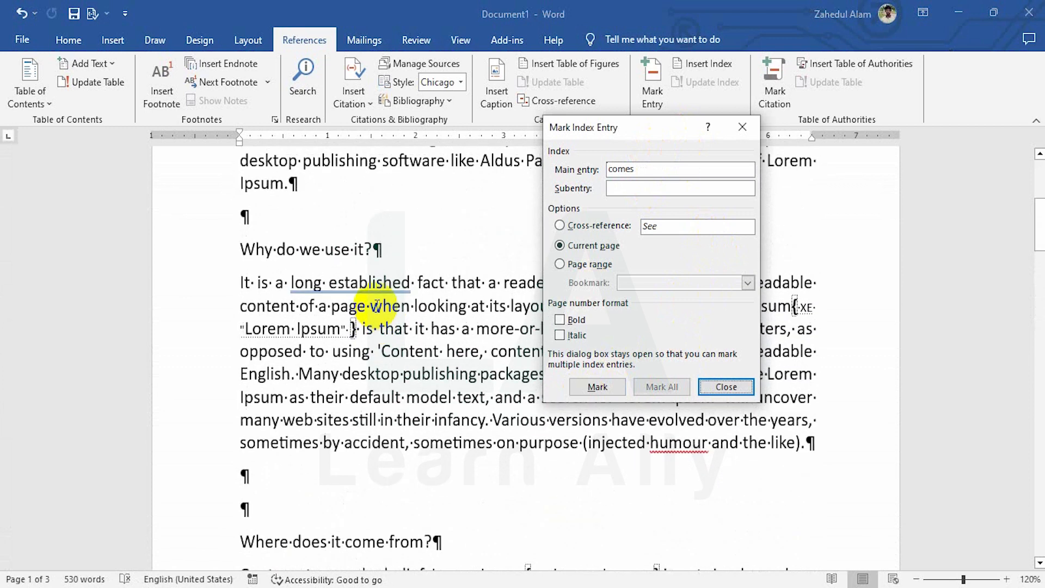
click(490, 407)
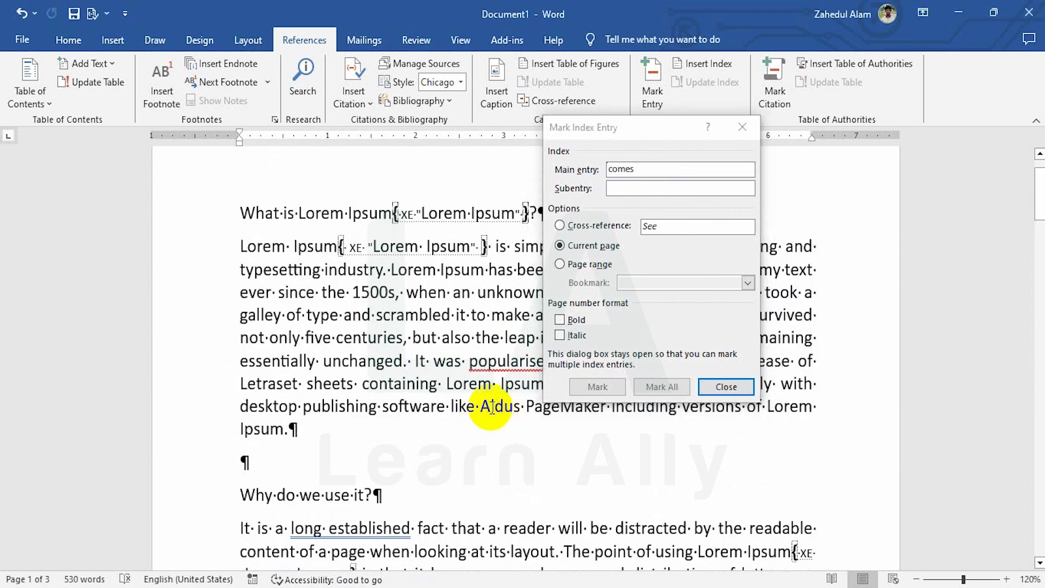
double_click(483, 406)
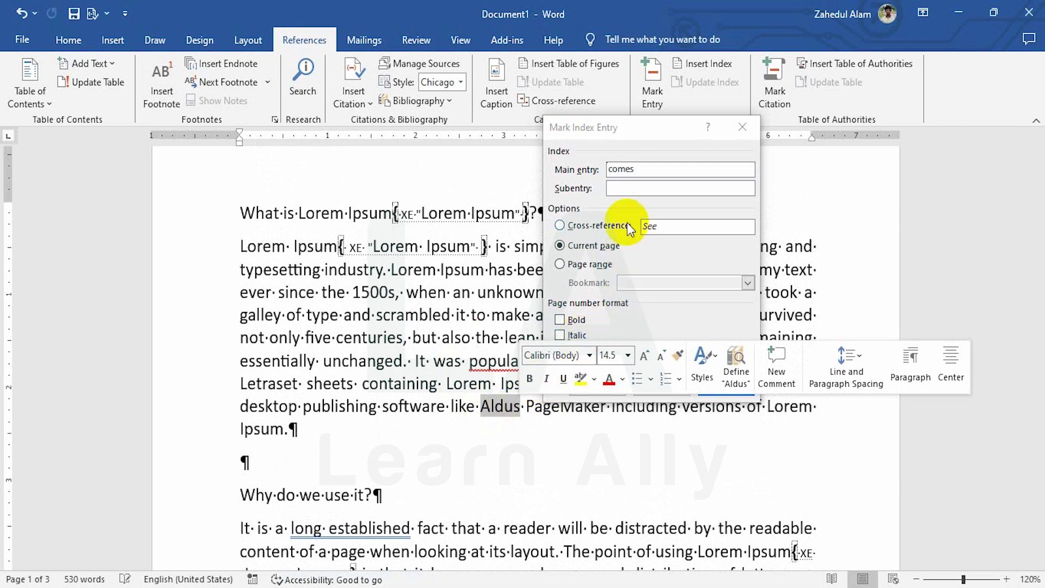
click(639, 139)
click(597, 387)
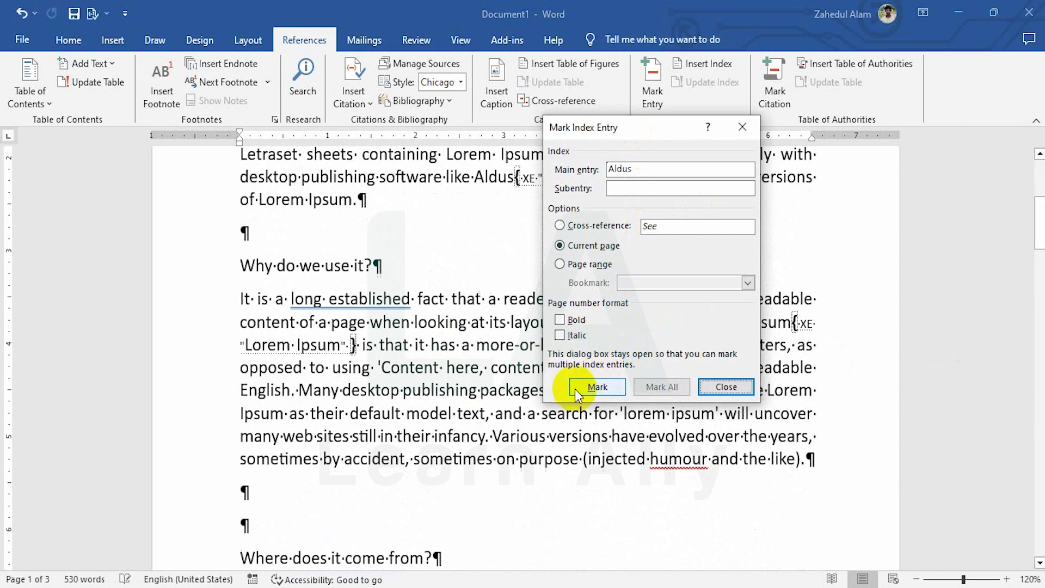
Finish marking index entries and hide the document's formatting marks
scroll(396, 408, down, 3)
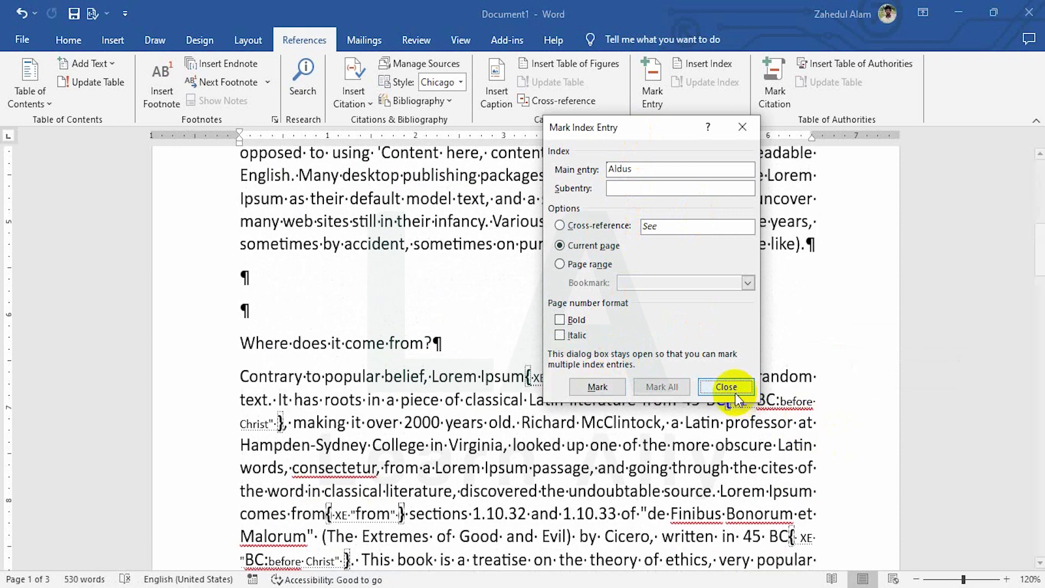
click(731, 387)
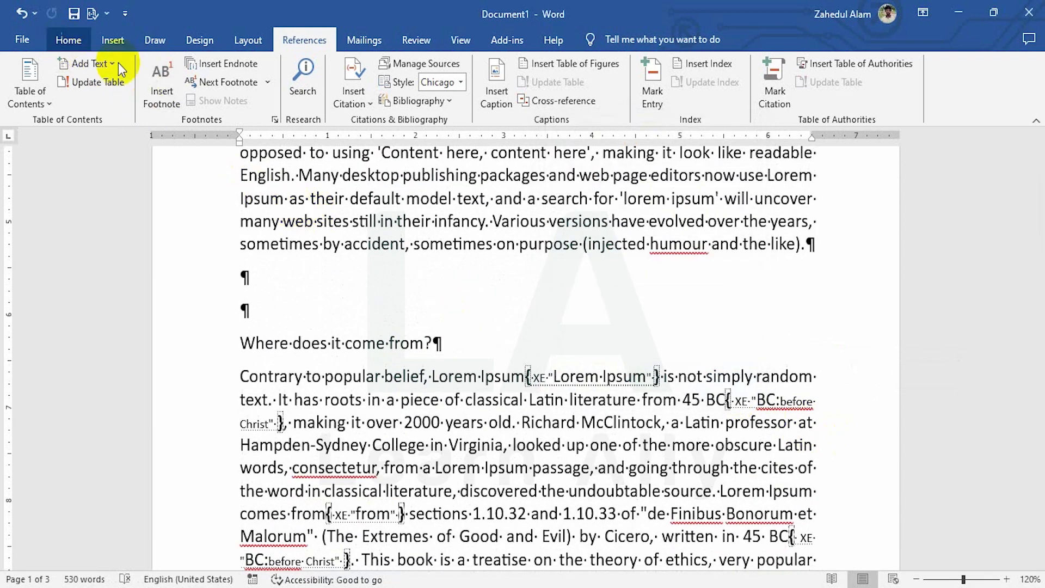
click(68, 40)
click(569, 69)
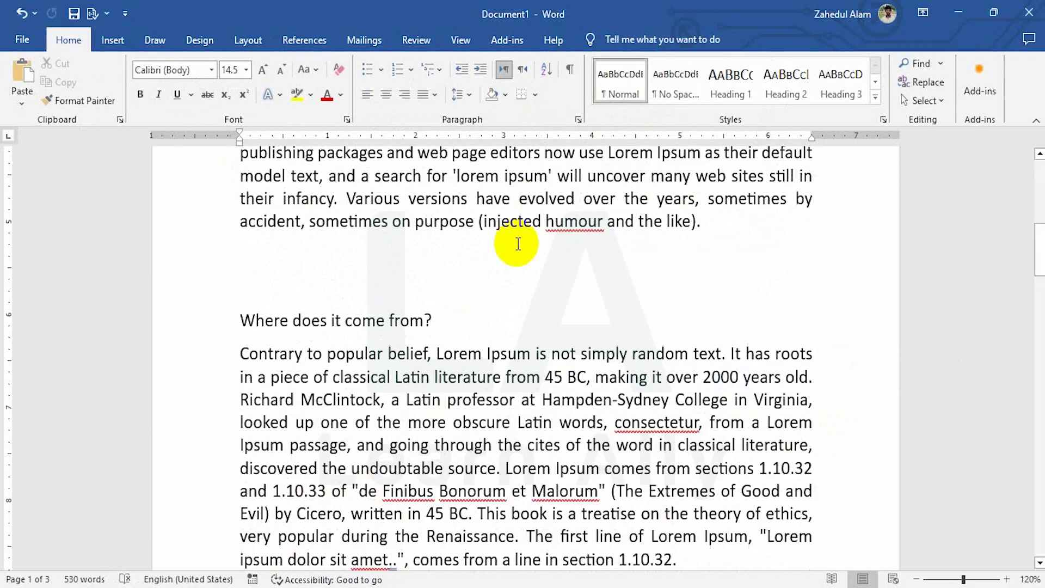
Update the index on the last page to include the newly marked entries
scroll(518, 244, down, 5)
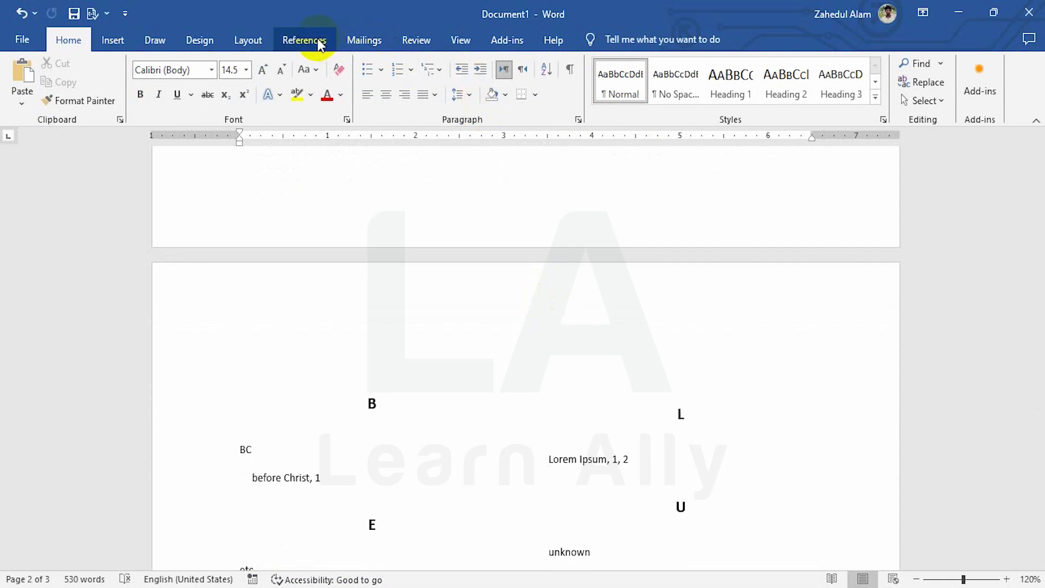
click(303, 40)
scroll(359, 429, down, 3)
click(376, 356)
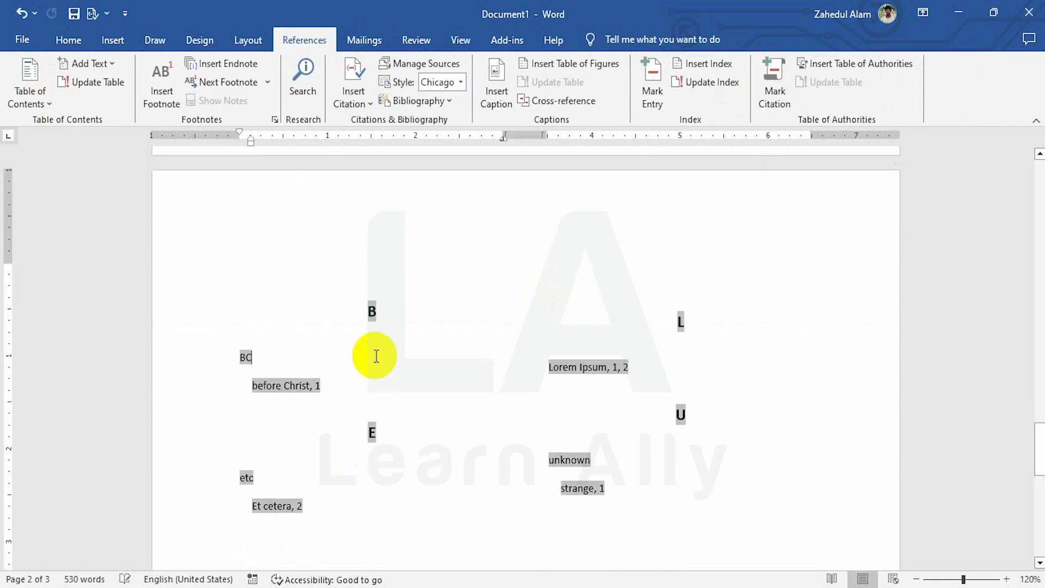
click(719, 83)
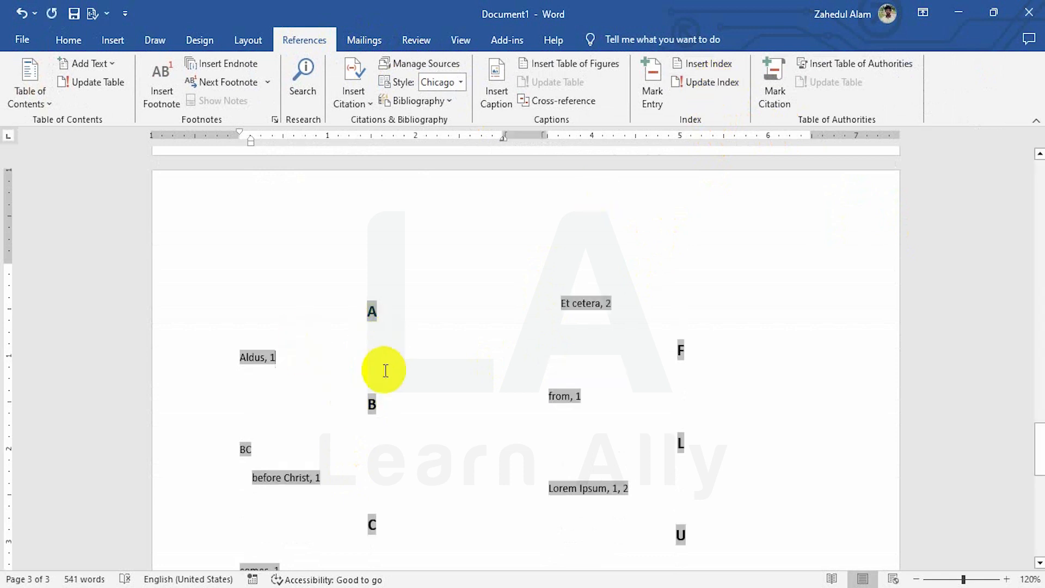
scroll(505, 348, down, 2)
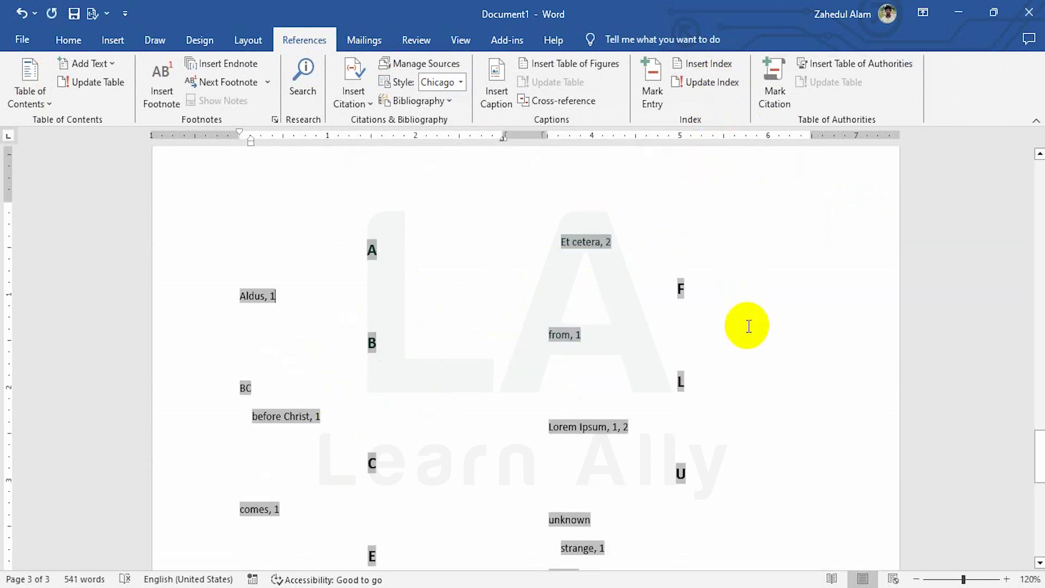